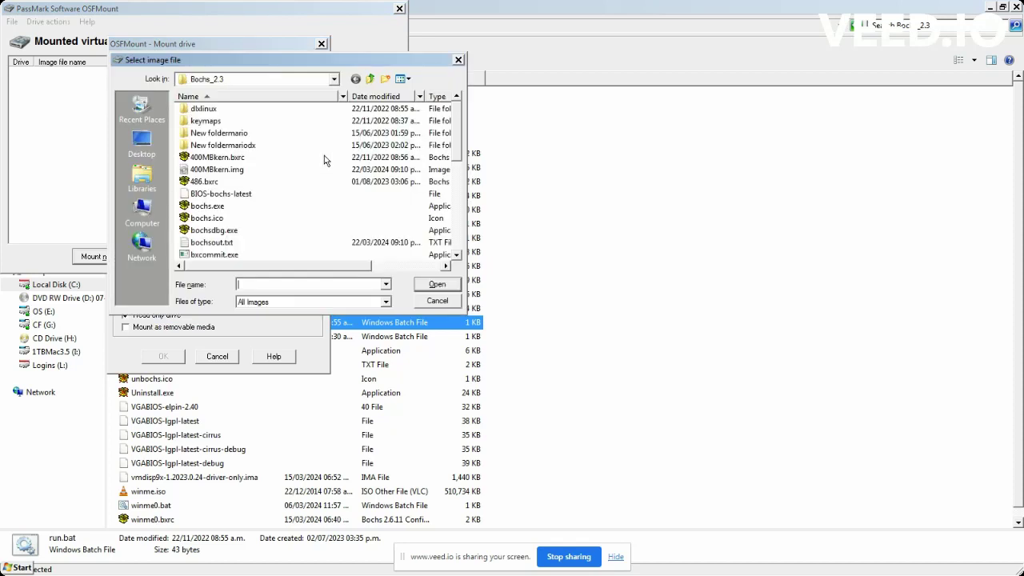
Mount primary partition 1 (FAT32) of 400MBkern.img as drive J: with the read-only option turned off.
{"action": "double_click", "coordinate": [227, 171]}
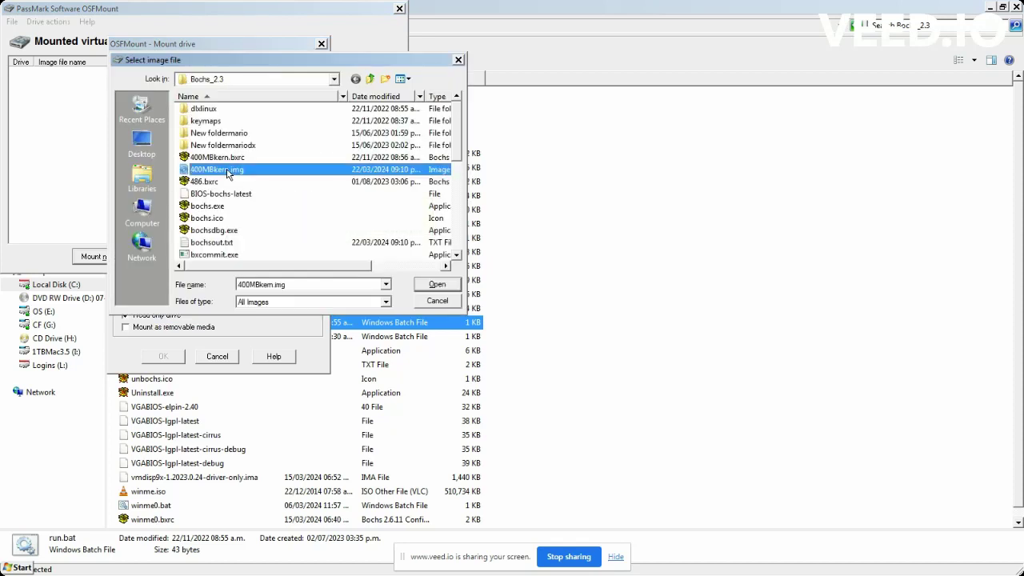
{"action": "left_click", "coordinate": [262, 106]}
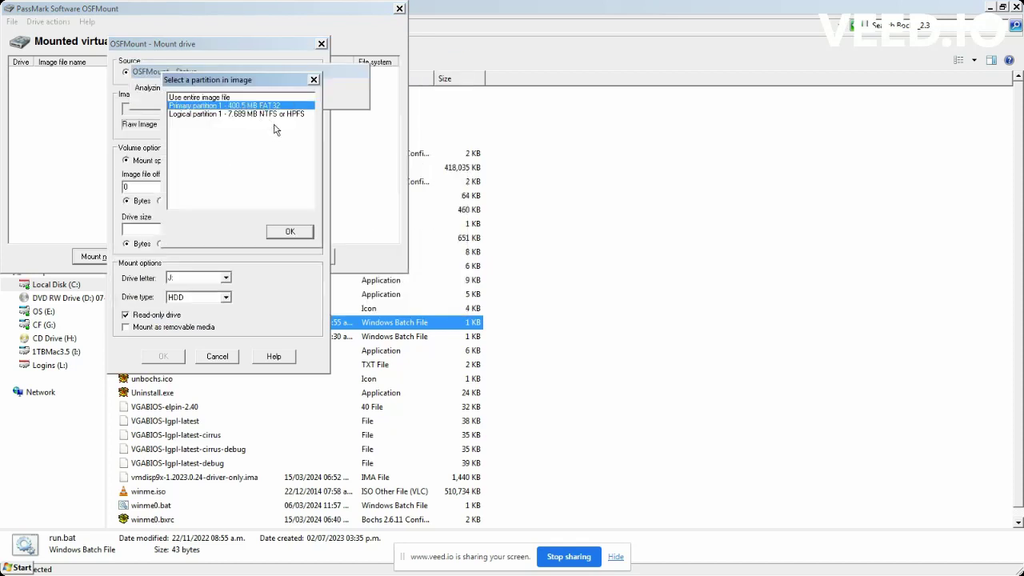
{"action": "key", "text": "Return"}
{"action": "left_click", "coordinate": [154, 316]}
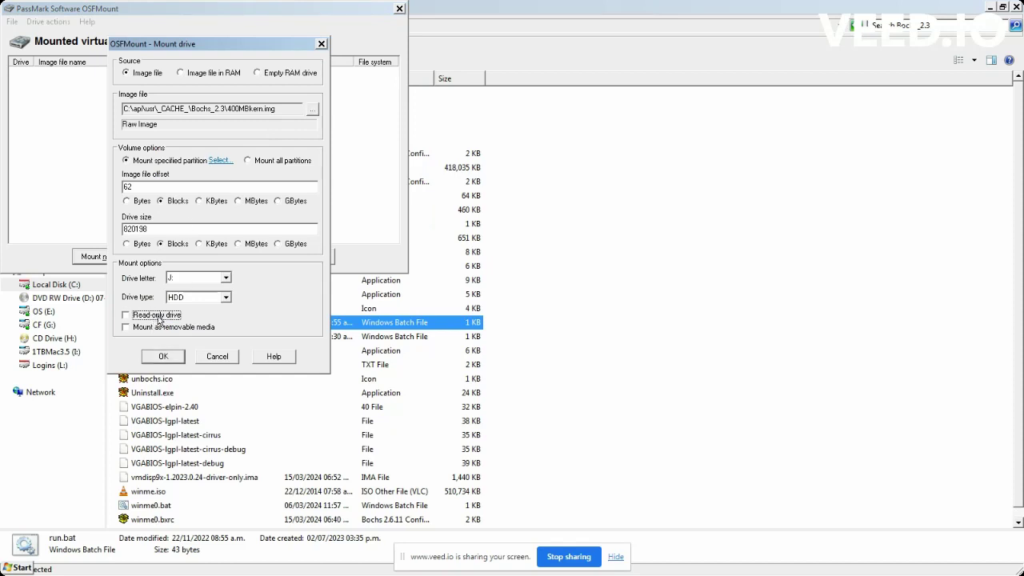
{"action": "left_click", "coordinate": [163, 355]}
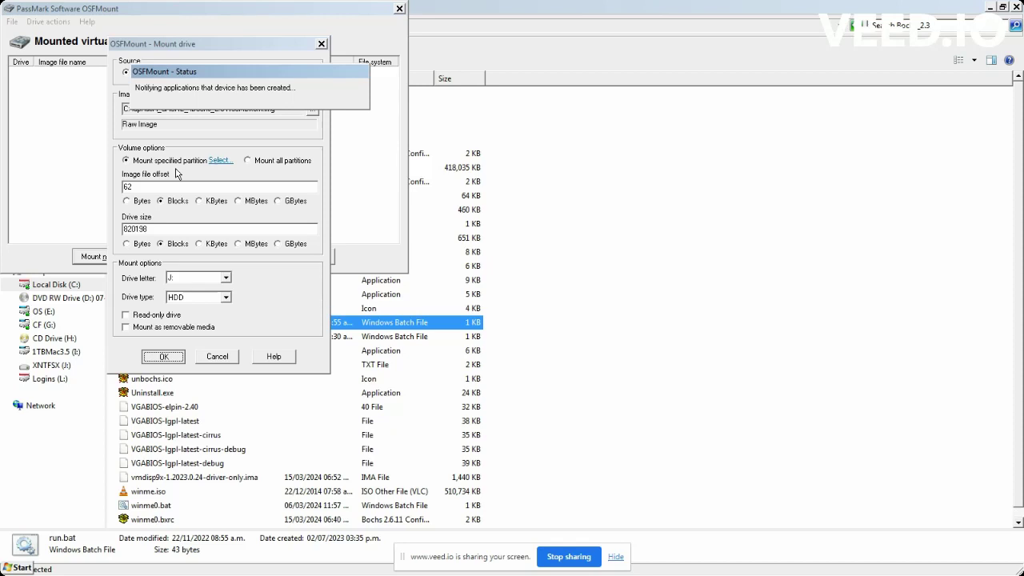
Open the mounted J: drive in Explorer and copy its supervga folder.
{"action": "key", "text": "super+r"}
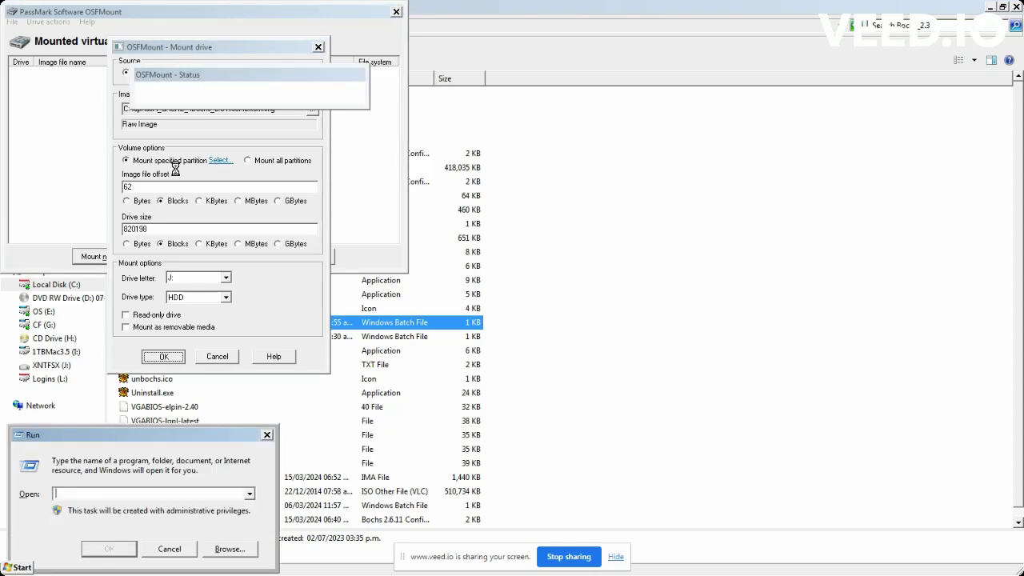
{"action": "type", "text": "J:"}
{"action": "key", "text": "Return"}
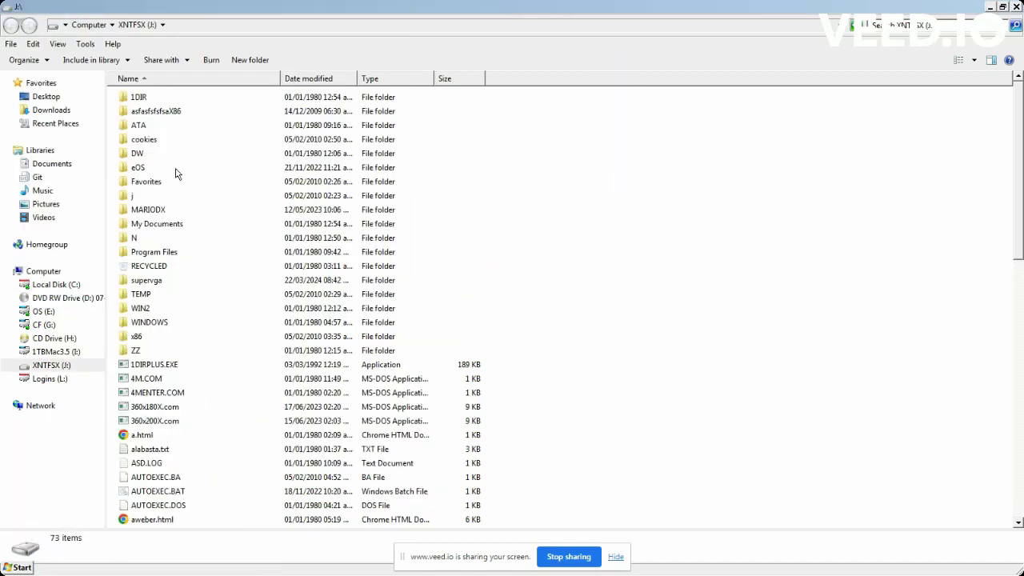
{"action": "key", "text": "Down"}
{"action": "key", "text": "End"}
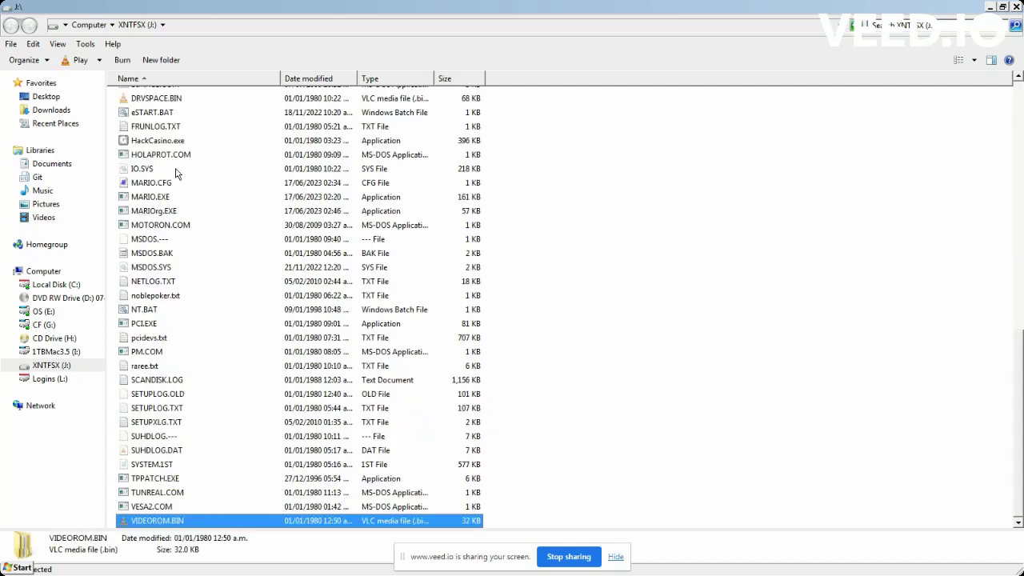
{"action": "key", "text": "Home"}
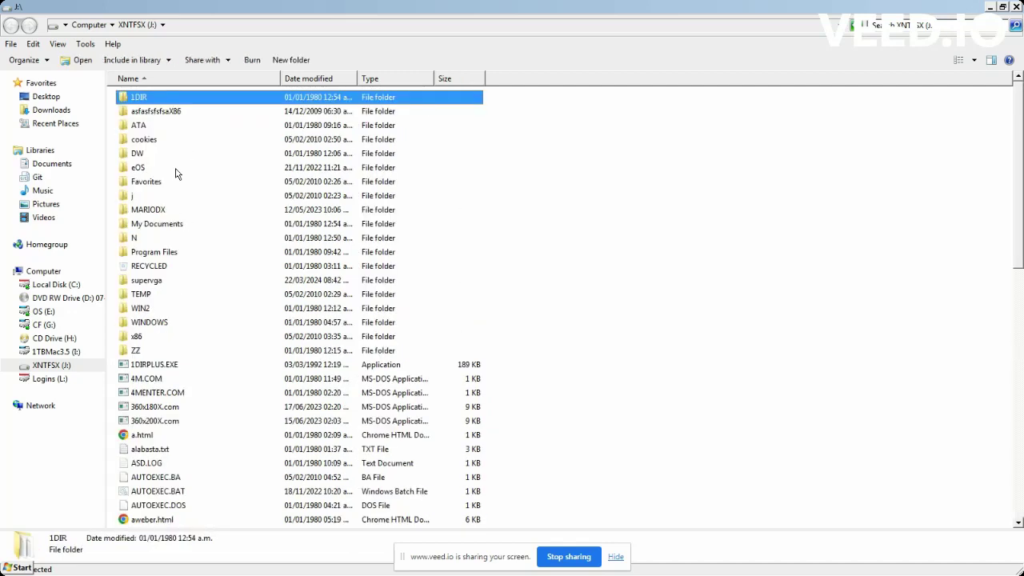
{"action": "key", "text": "a"}
{"action": "key", "text": "e"}
{"action": "key", "text": "r"}
{"action": "key", "text": "s"}
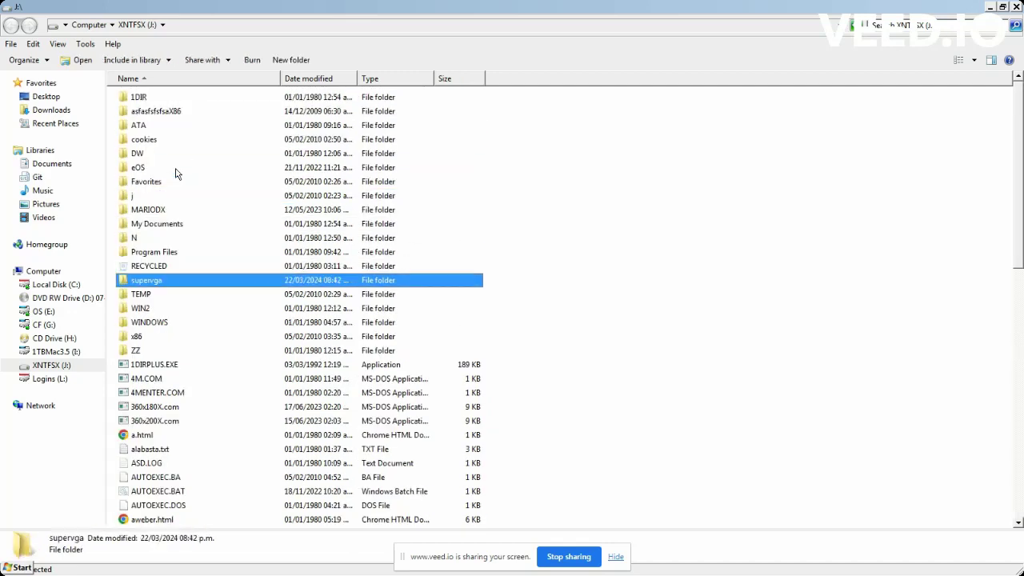
{"action": "key", "text": "alt+Tab"}
{"action": "key", "text": "alt+Tab"}
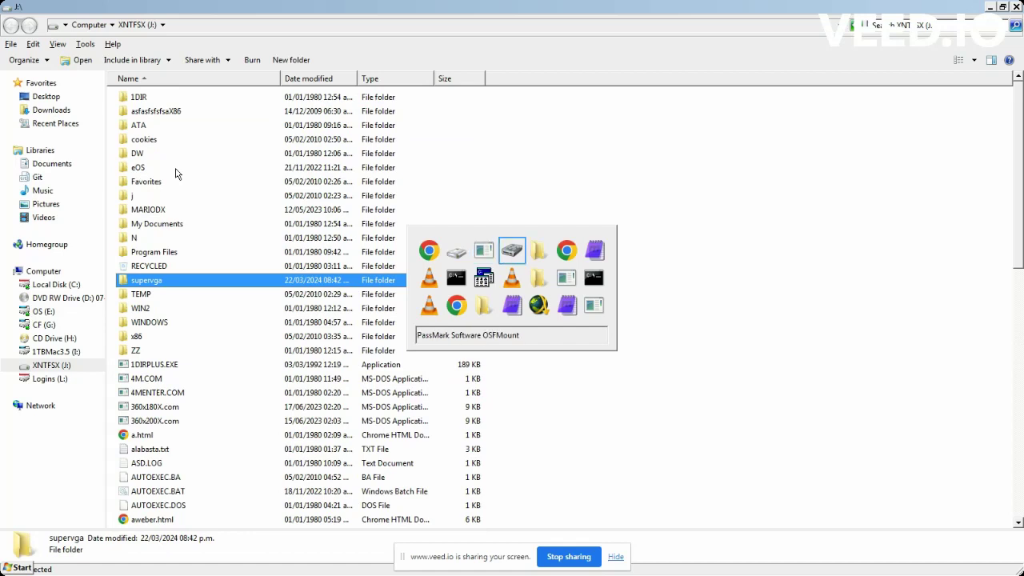
{"action": "key", "text": "alt+Tab"}
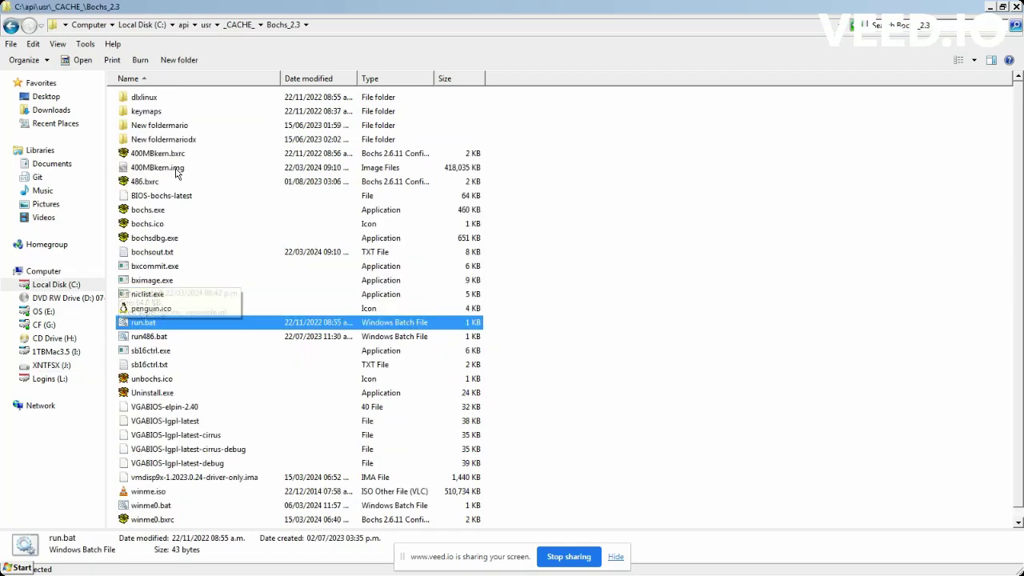
{"action": "key", "text": "alt+Tab"}
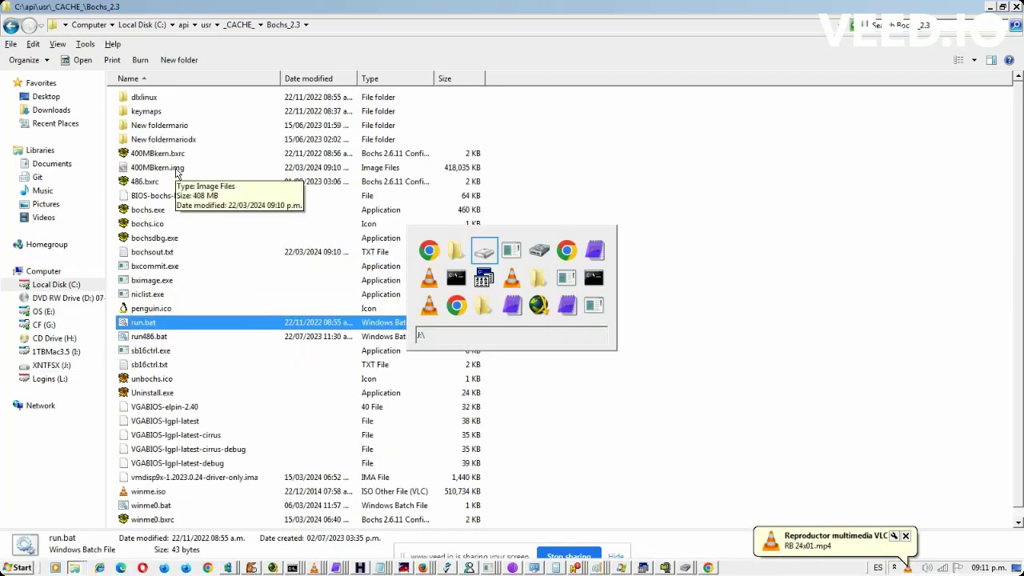
{"action": "key", "text": "alt+shift+Tab"}
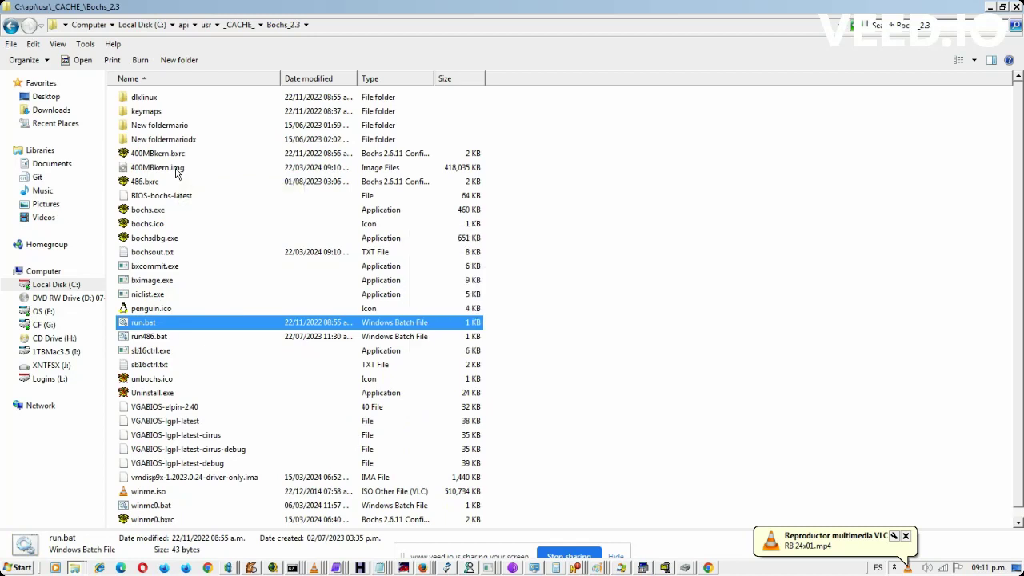
Open G:\api in Explorer and go into its bin folder.
{"action": "key", "text": "super+r"}
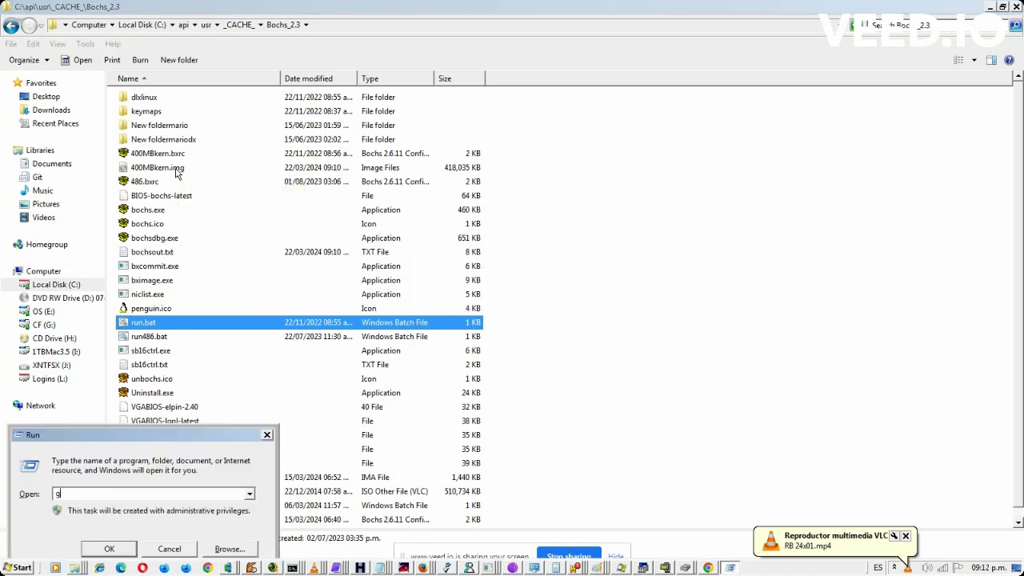
{"action": "type", "text": "g:\\api"}
{"action": "key", "text": "Return"}
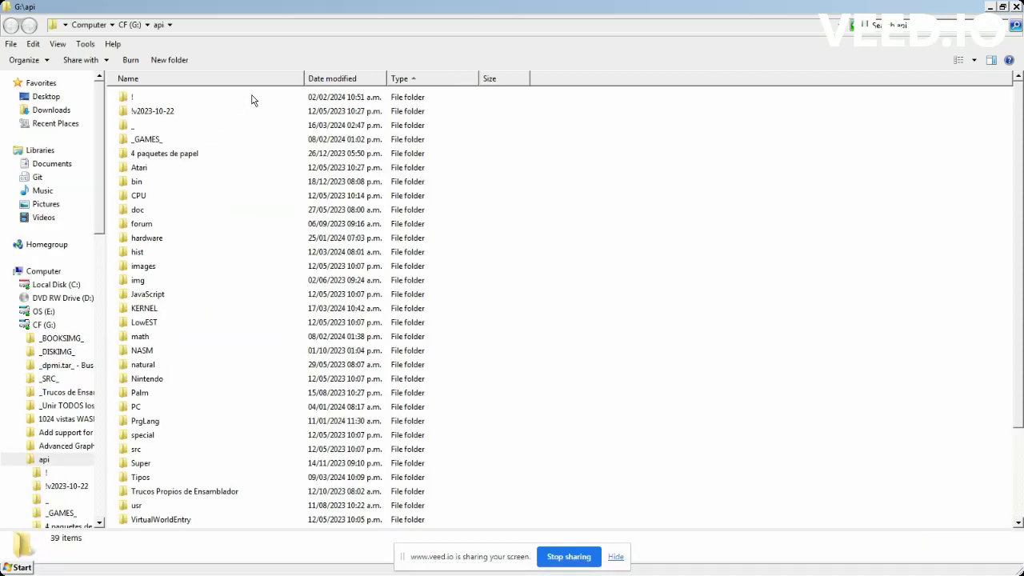
{"action": "key", "text": "b"}
{"action": "key", "text": "Return"}
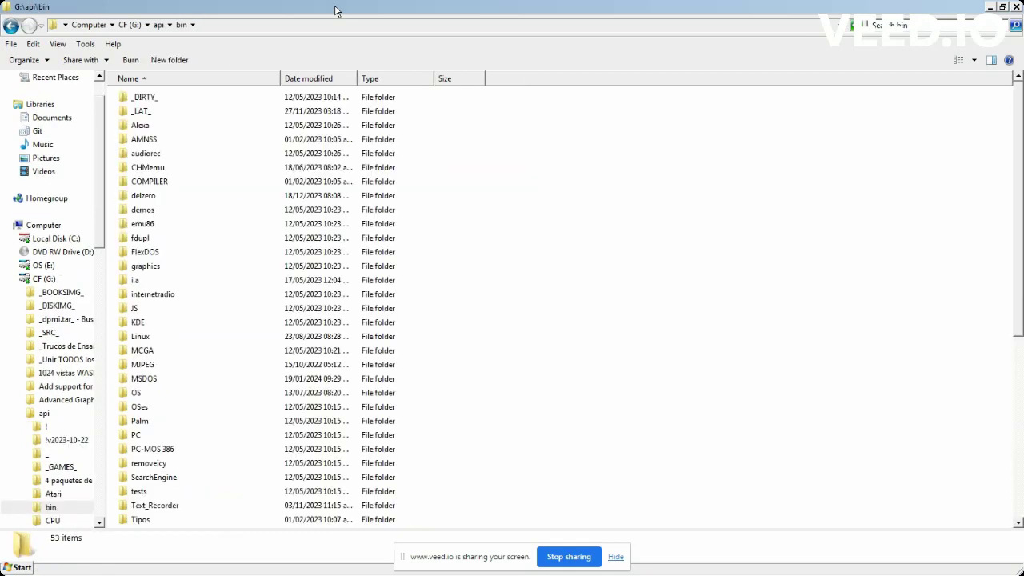
Navigate from the bin folder down into MSDOS\WINDIR\SYSTEM.
{"action": "type", "text": "msdos"}
{"action": "key", "text": "Return"}
{"action": "type", "text": "windir"}
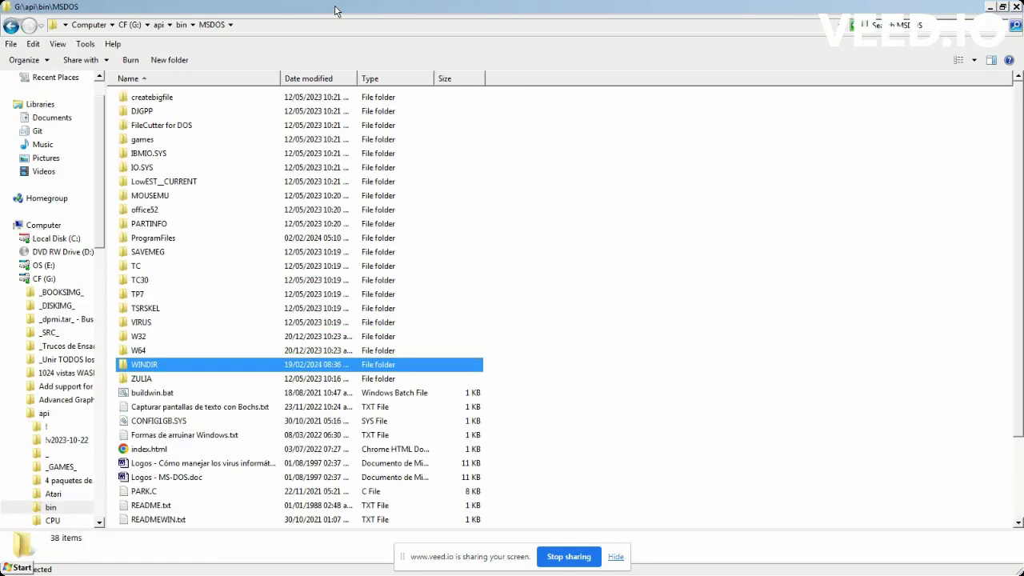
{"action": "key", "text": "Return"}
{"action": "key", "text": "End"}
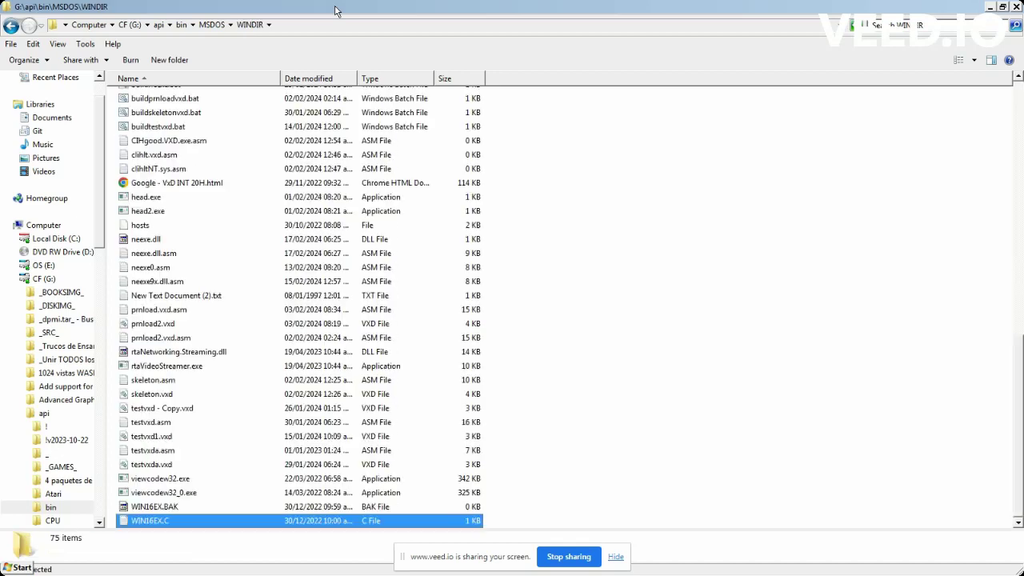
{"action": "key", "text": "Home"}
{"action": "type", "text": "system"}
{"action": "key", "text": "Return"}
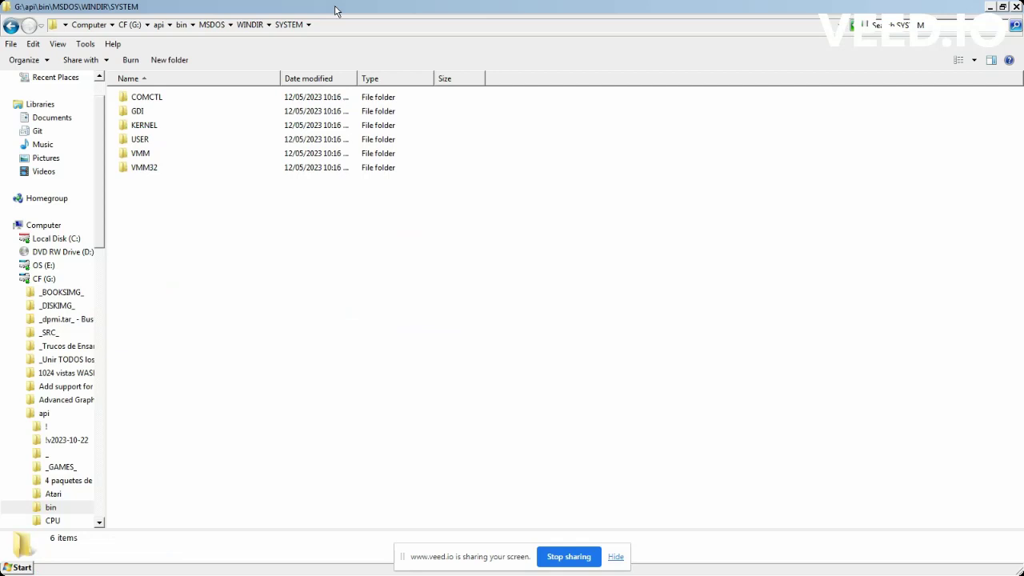
Paste the copied supervga folder into SYSTEM and rename it supervga.drv.
{"action": "key", "text": "ctrl+v"}
{"action": "key", "text": "F2"}
{"action": "key", "text": "End"}
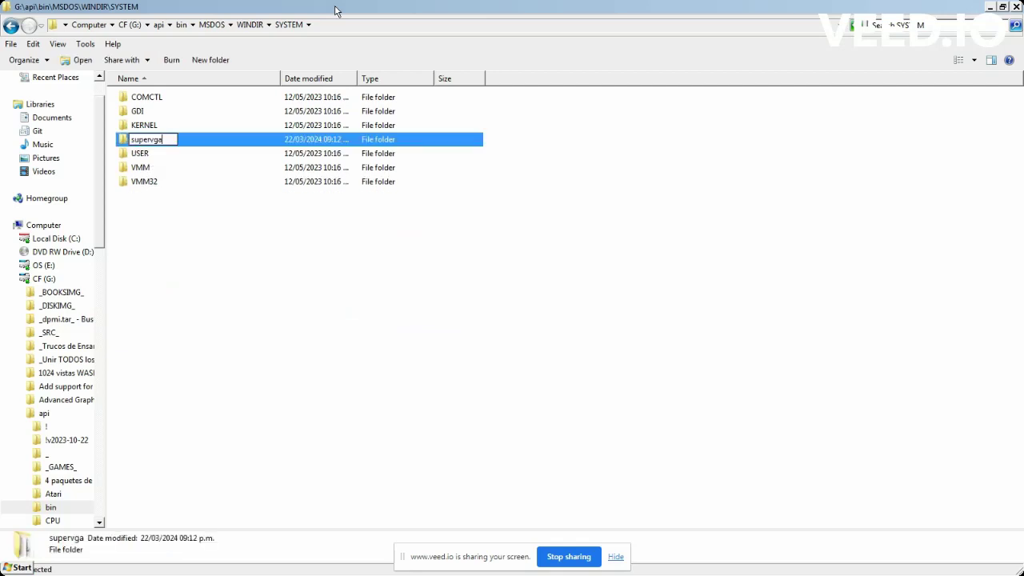
{"action": "type", "text": ".drv"}
{"action": "key", "text": "Return"}
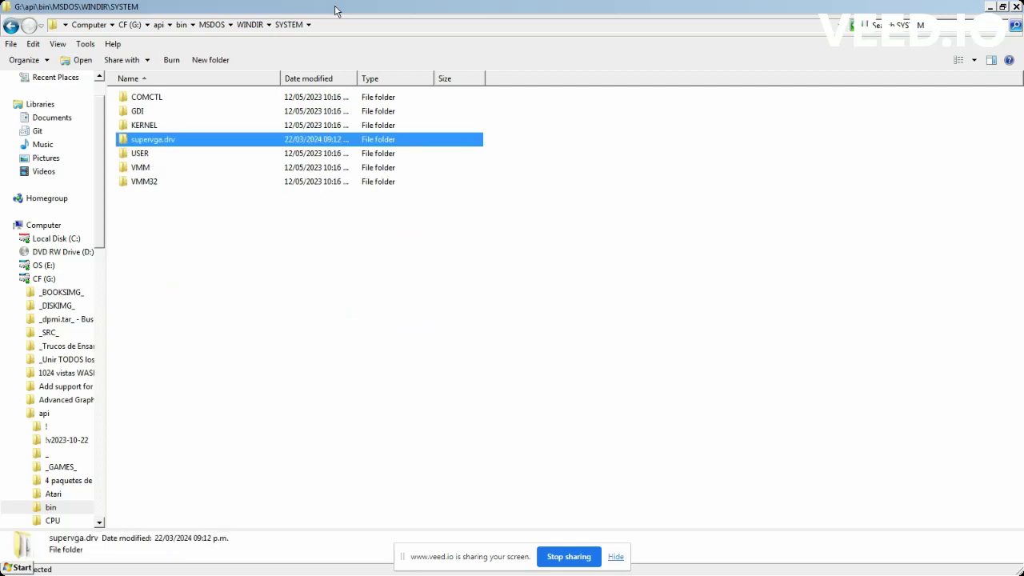
Rename the pasted folder to "supervga 1024x768x16.drv".
{"action": "key", "text": "F2"}
{"action": "key", "text": "End"}
{"action": "key", "text": "Left"}
{"action": "key", "text": "Left"}
{"action": "type", "text": "1024x"}
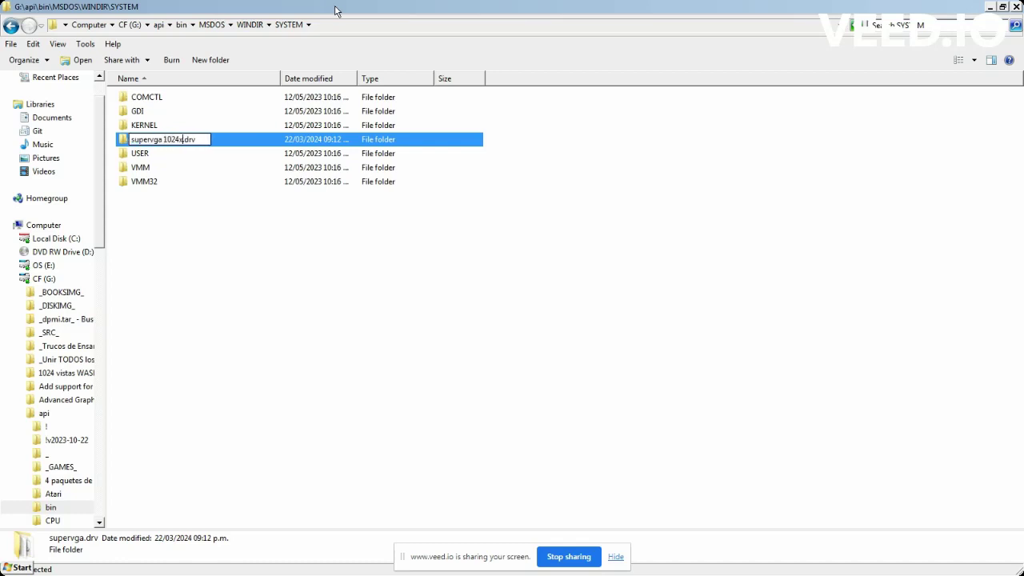
{"action": "type", "text": "768x16"}
{"action": "key", "text": "Return"}
Open vesawide.inf from the renamed folder in Notepad and examine the default driver line under [Driver.AddReg].
{"action": "key", "text": "Return"}
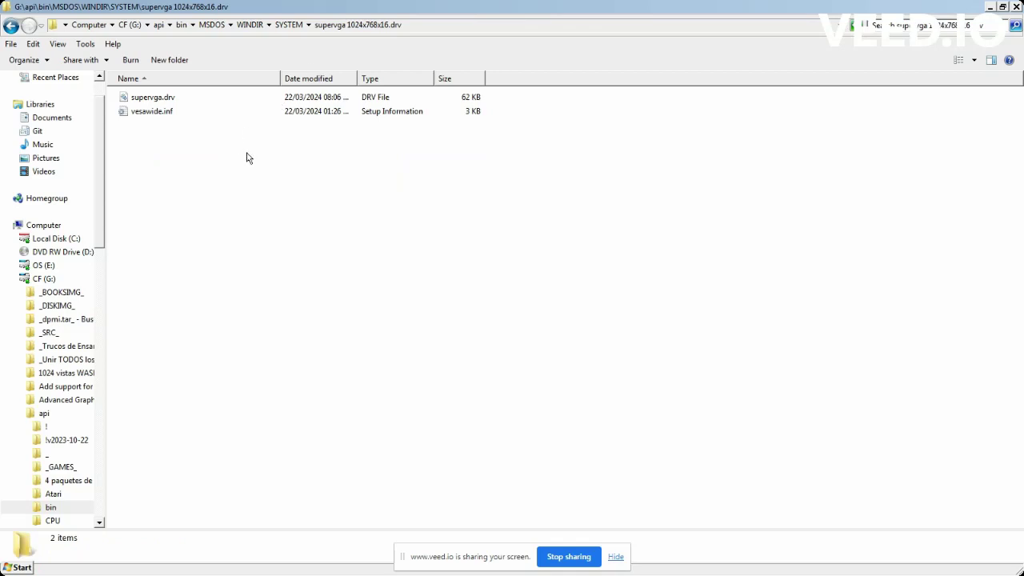
{"action": "double_click", "coordinate": [152, 112]}
{"action": "scroll", "coordinate": [342, 107], "scroll_direction": "down", "scroll_amount": 7}
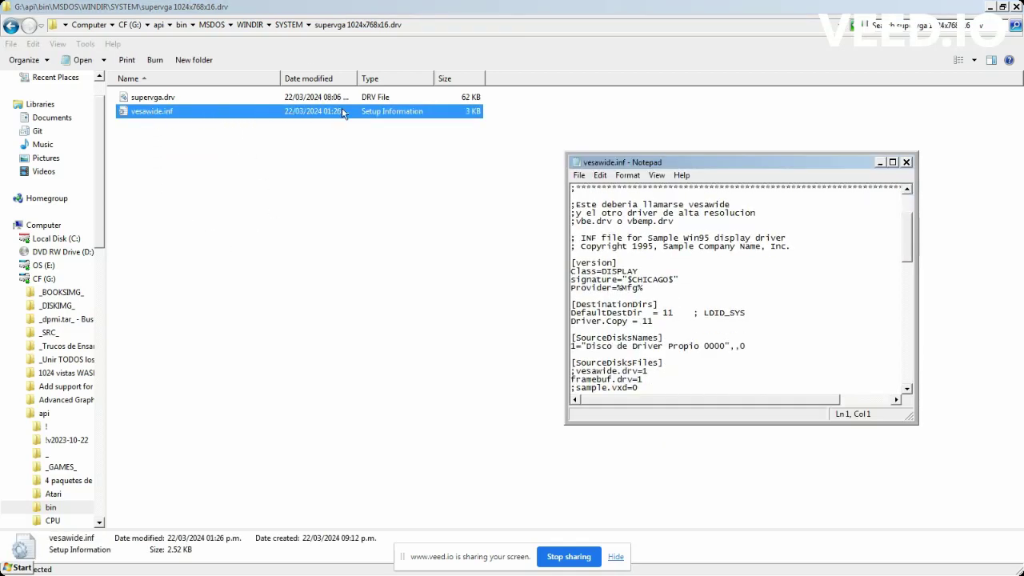
{"action": "key", "text": "super+Up"}
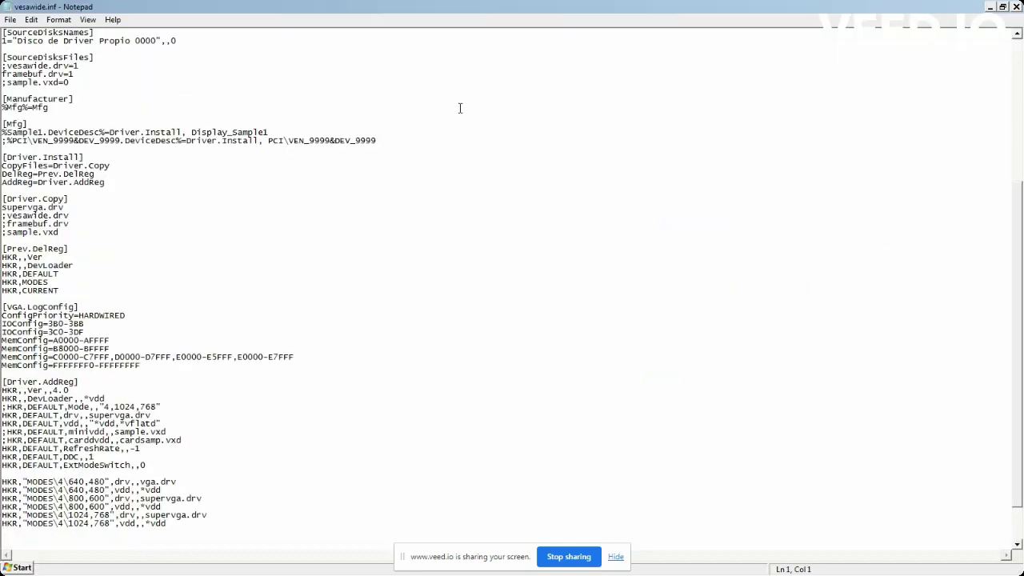
{"action": "scroll", "coordinate": [459, 108], "scroll_direction": "down", "scroll_amount": 2}
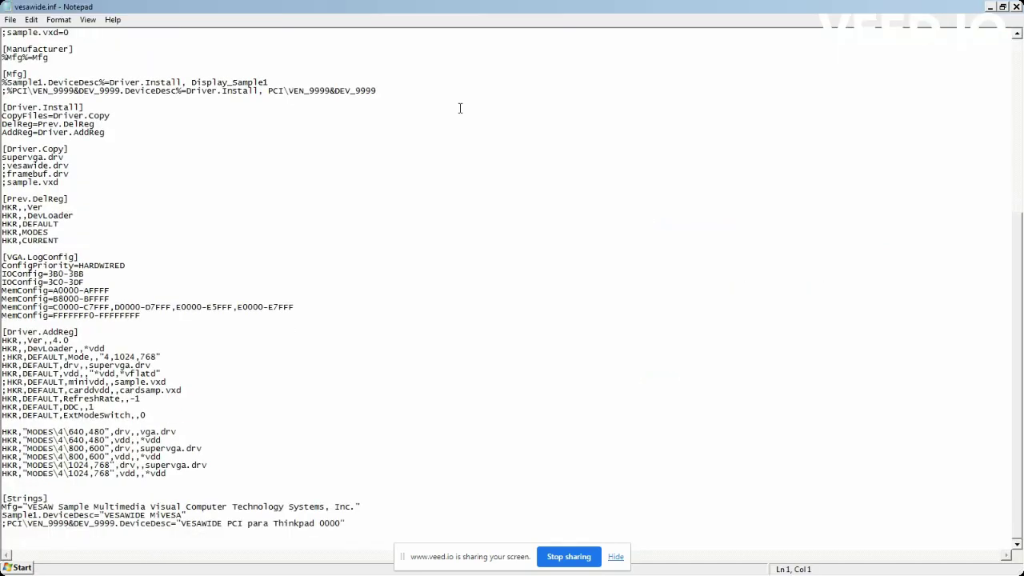
{"action": "left_click", "coordinate": [173, 368]}
{"action": "key", "text": "shift+Home"}
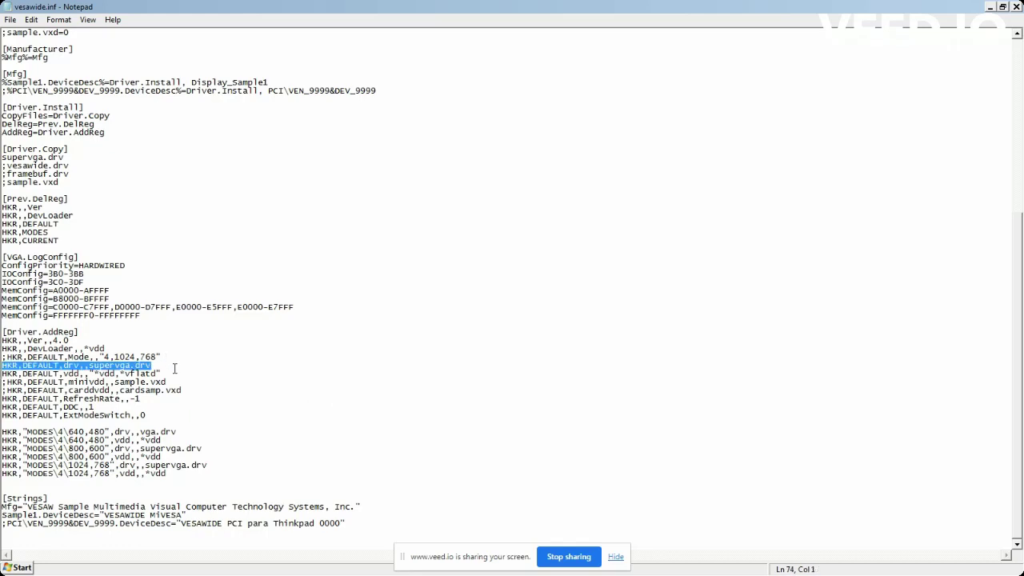
Switch to OSFMount and dismount the J: virtual disk, forcing the dismount of the volume.
{"action": "key", "text": "alt+Tab"}
{"action": "key", "text": "alt+Tab"}
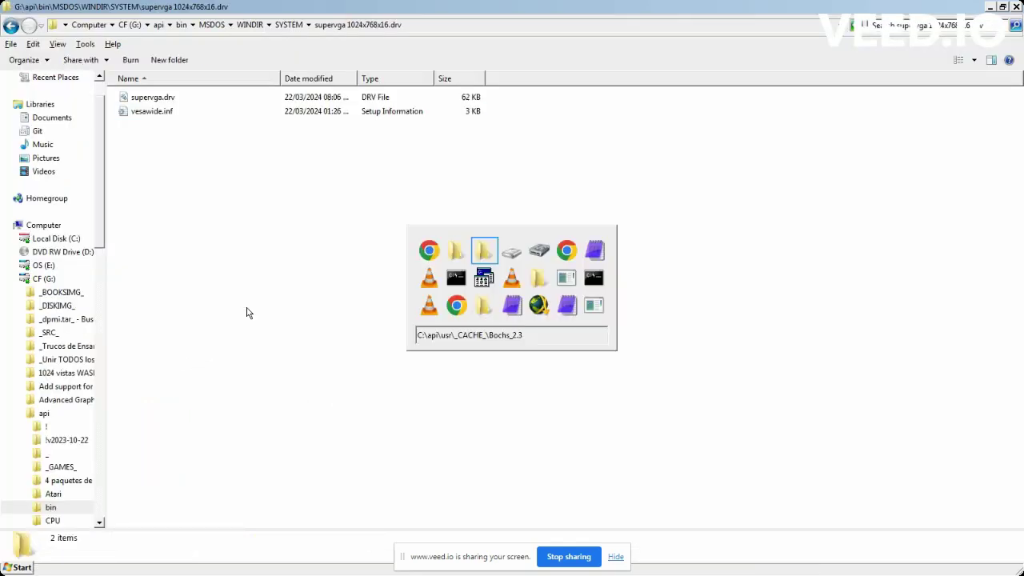
{"action": "key", "text": "alt+Tab"}
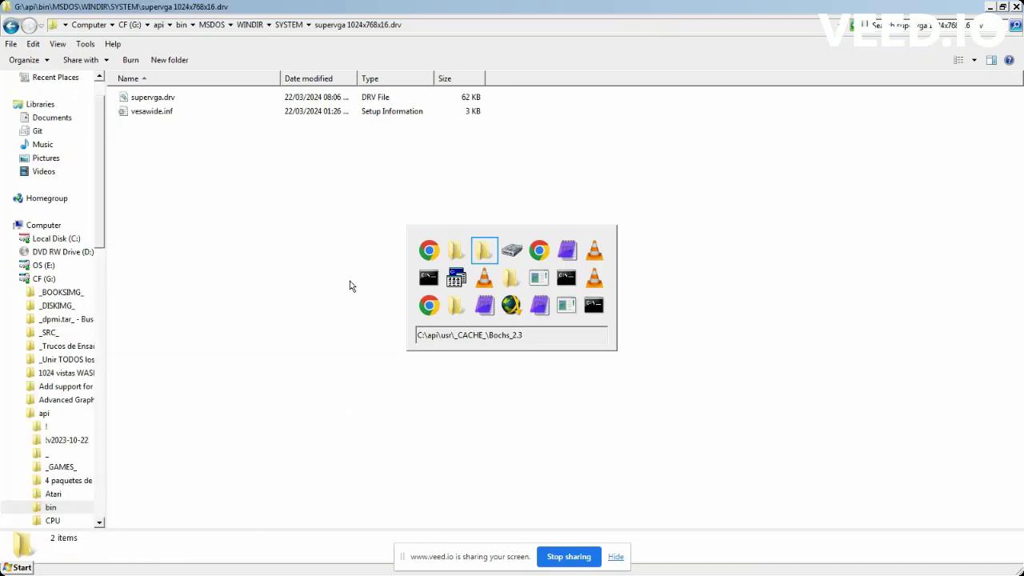
{"action": "key", "text": "alt+Tab"}
{"action": "key", "text": "Down"}
{"action": "key", "text": "alt+d"}
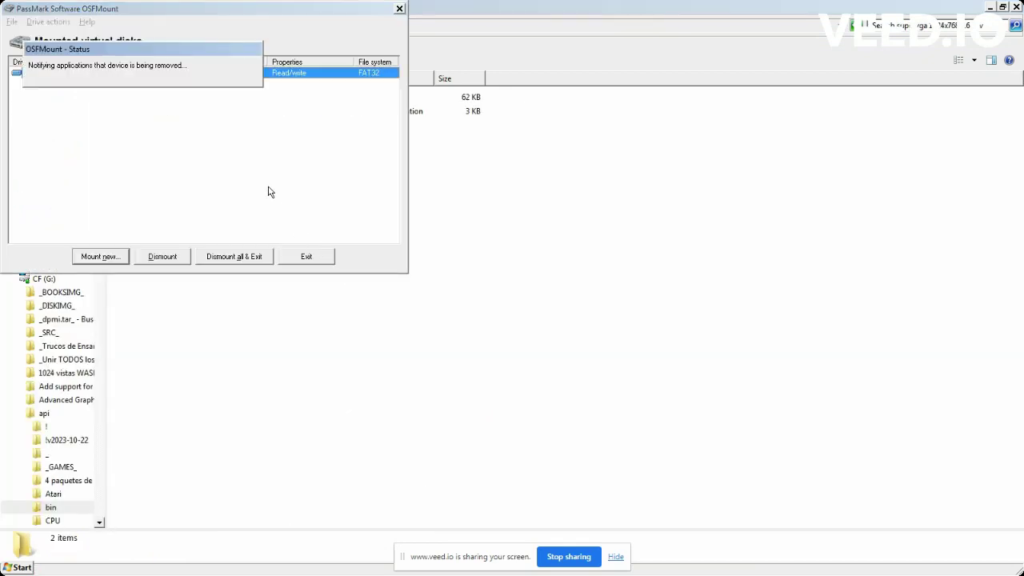
{"action": "key", "text": "alt+Tab"}
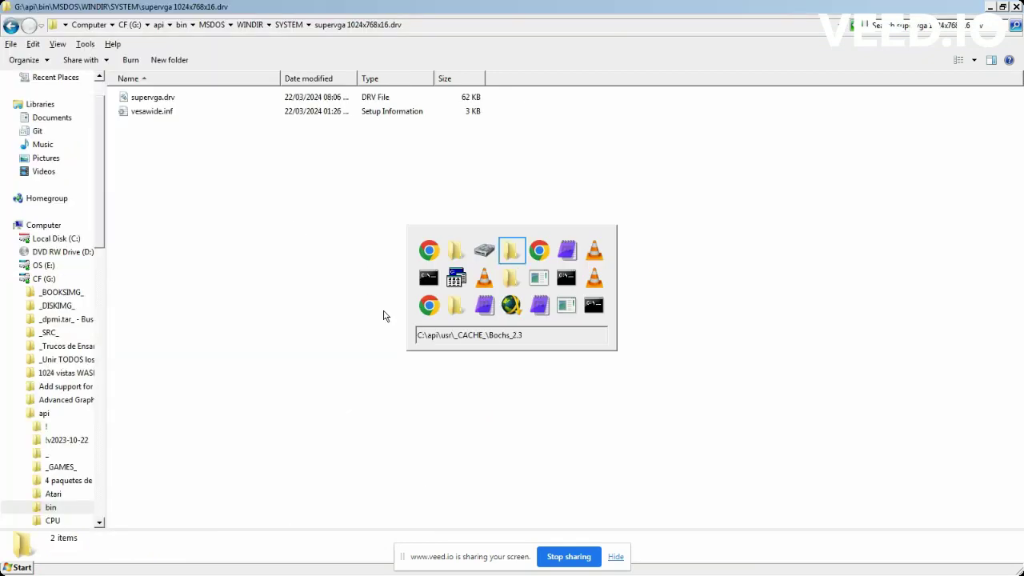
{"action": "key", "text": "alt+Tab"}
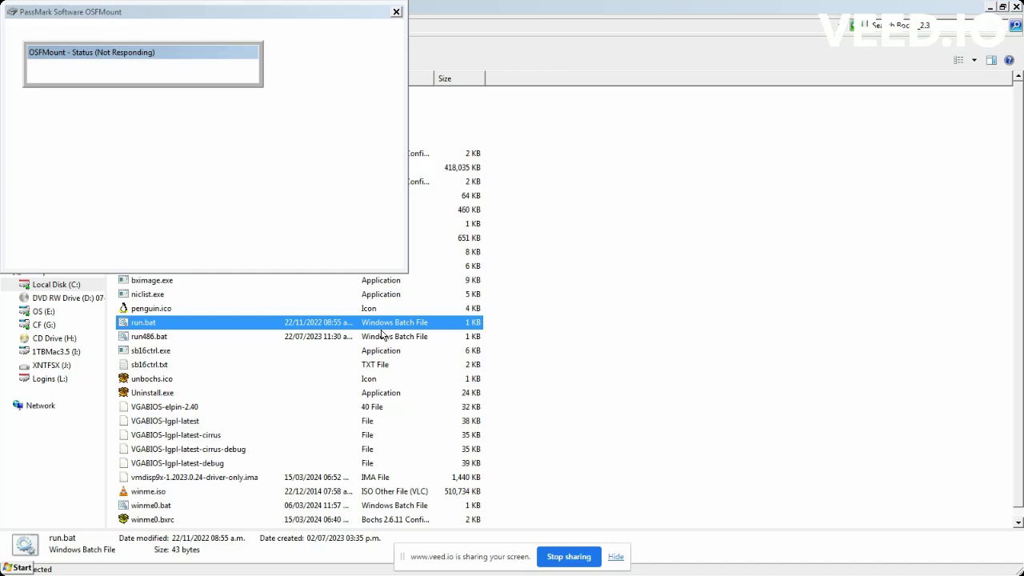
{"action": "key", "text": "Left"}
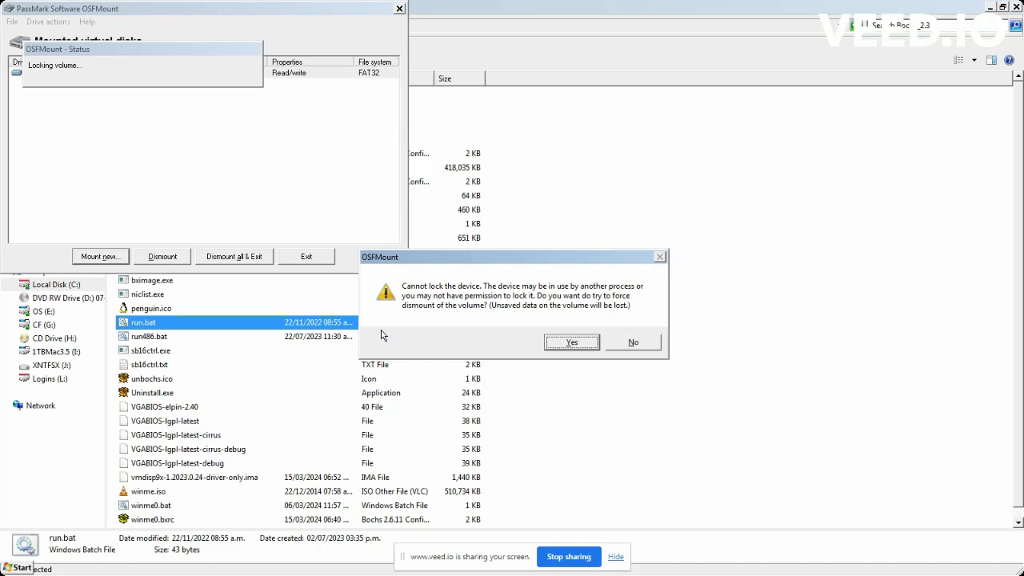
{"action": "key", "text": "Return"}
Run run.bat from the Bochs_2.3 folder and move the Bochs display window to the screen's corner.
{"action": "double_click", "coordinate": [214, 326]}
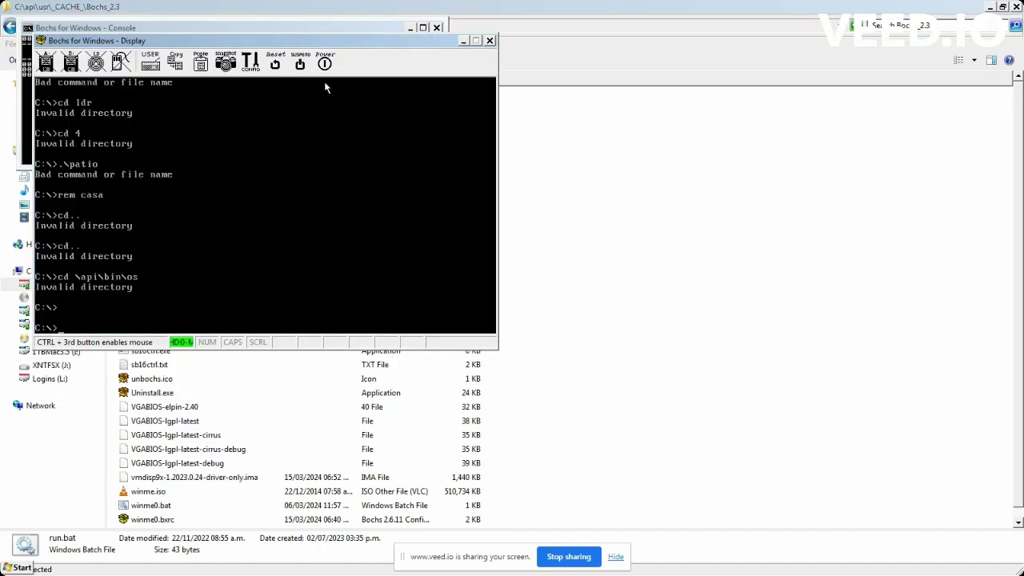
{"action": "left_click_drag", "start_coordinate": [322, 41], "coordinate": [290, 12]}
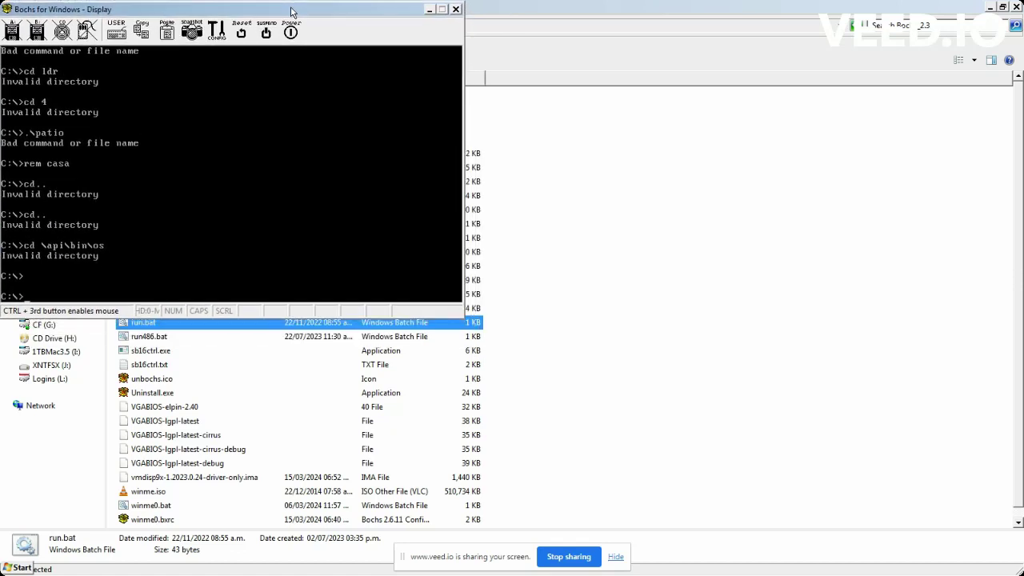
Start the Hardware Installation wizard from the display adapter error and choose the VESAWIDE MiVESA device for installation.
{"action": "left_click", "coordinate": [88, 30]}
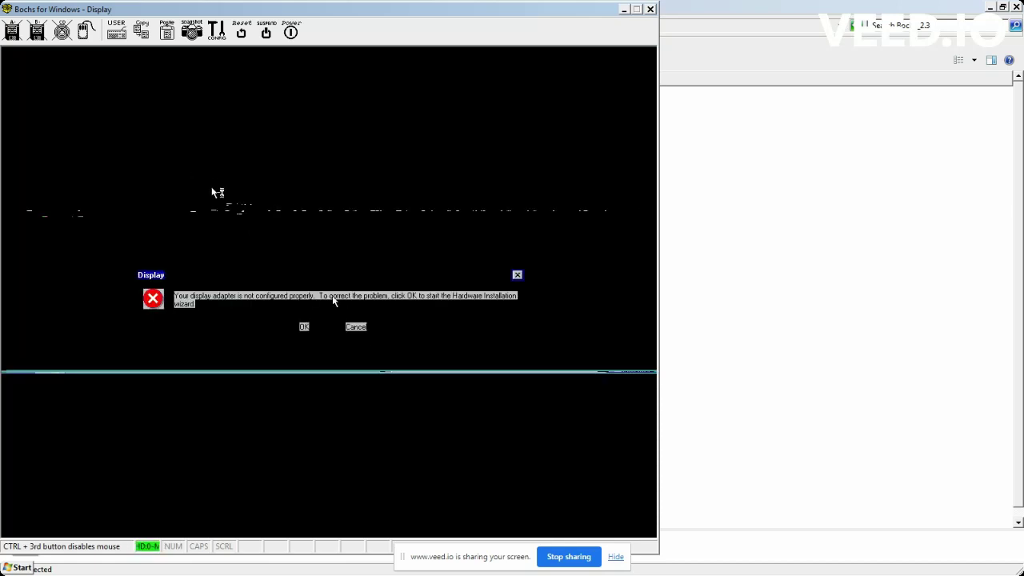
{"action": "left_click", "coordinate": [305, 327]}
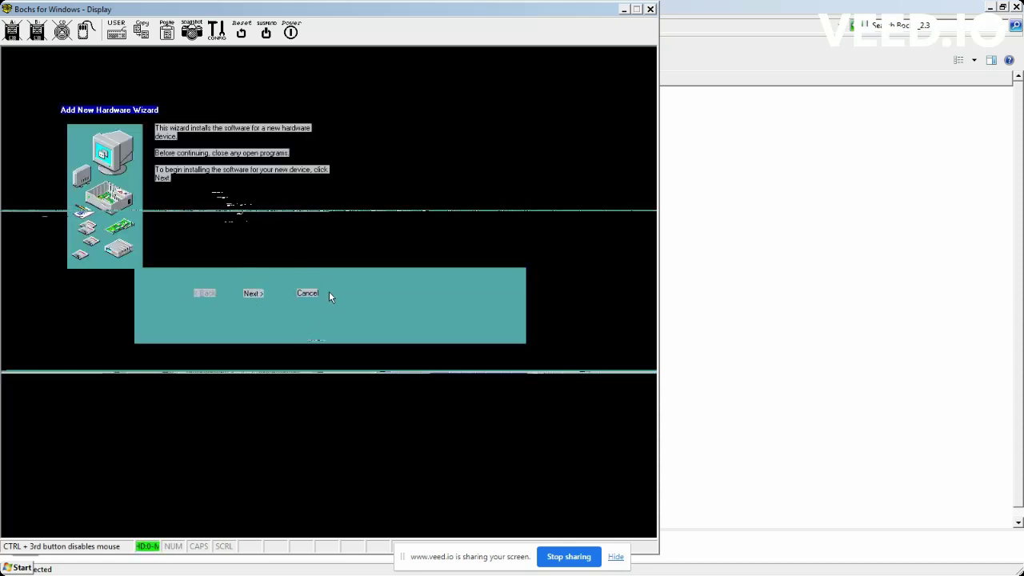
{"action": "key", "text": "Return"}
{"action": "key", "text": "Return"}
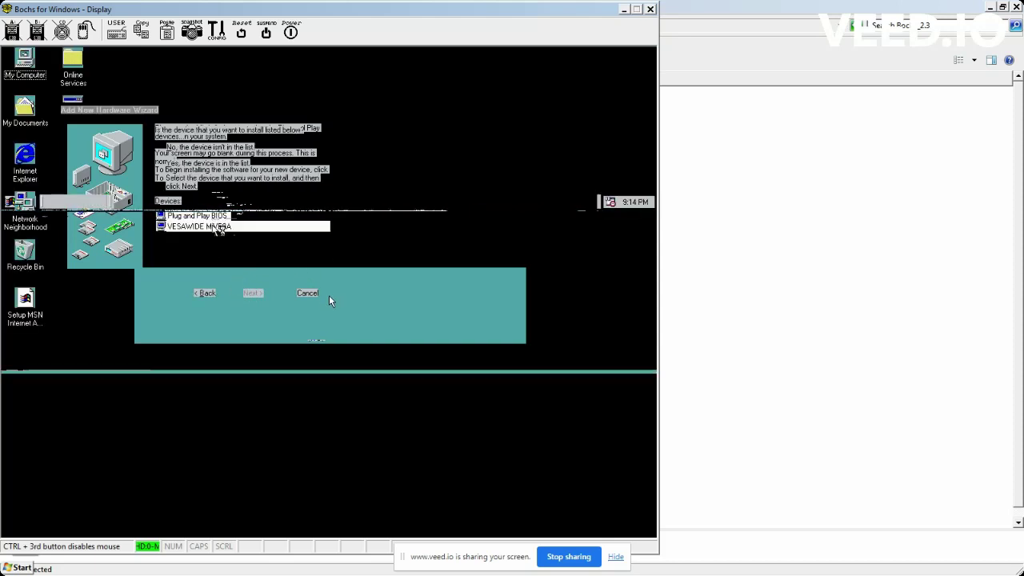
{"action": "left_click", "coordinate": [217, 228]}
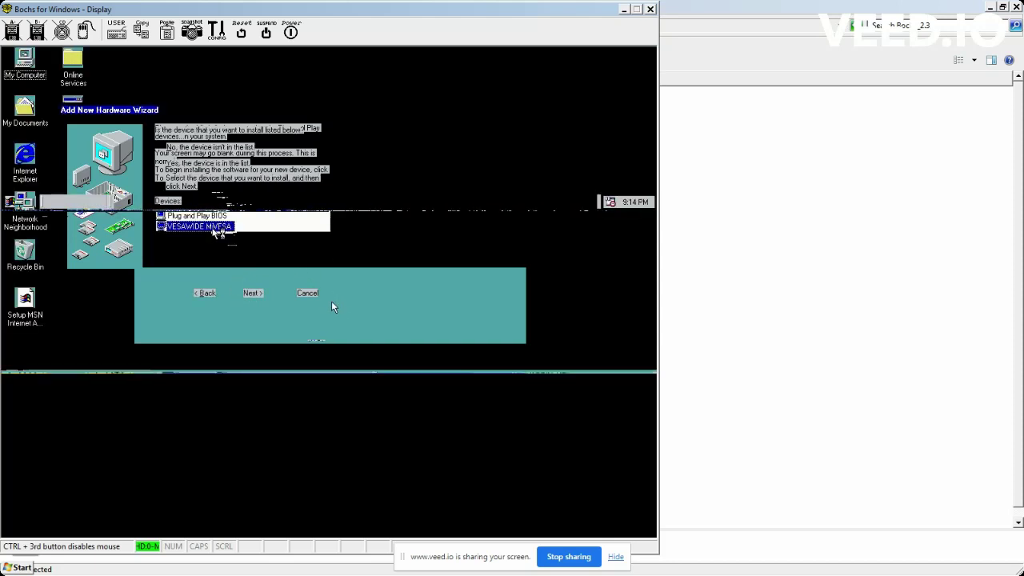
{"action": "left_click", "coordinate": [254, 294]}
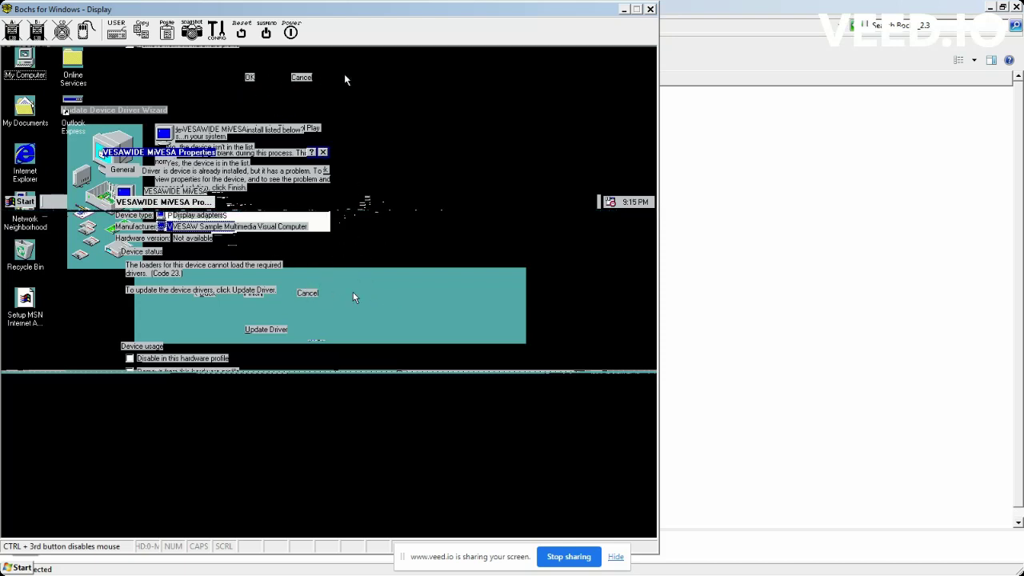
Open System Properties in the emulated Windows 98 by running control sysdm.cpl.
{"action": "right_click", "coordinate": [329, 296]}
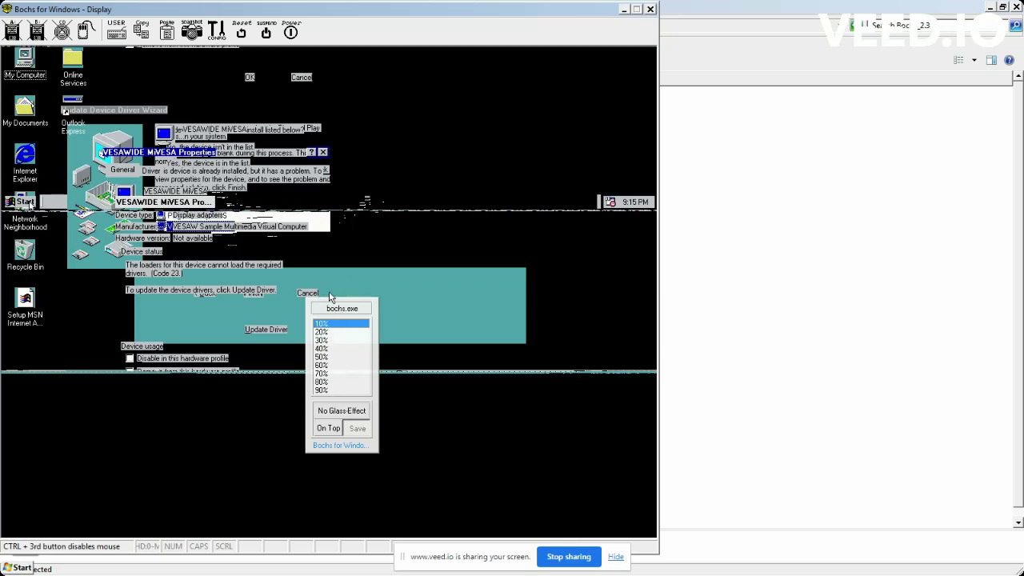
{"action": "left_click", "coordinate": [24, 202]}
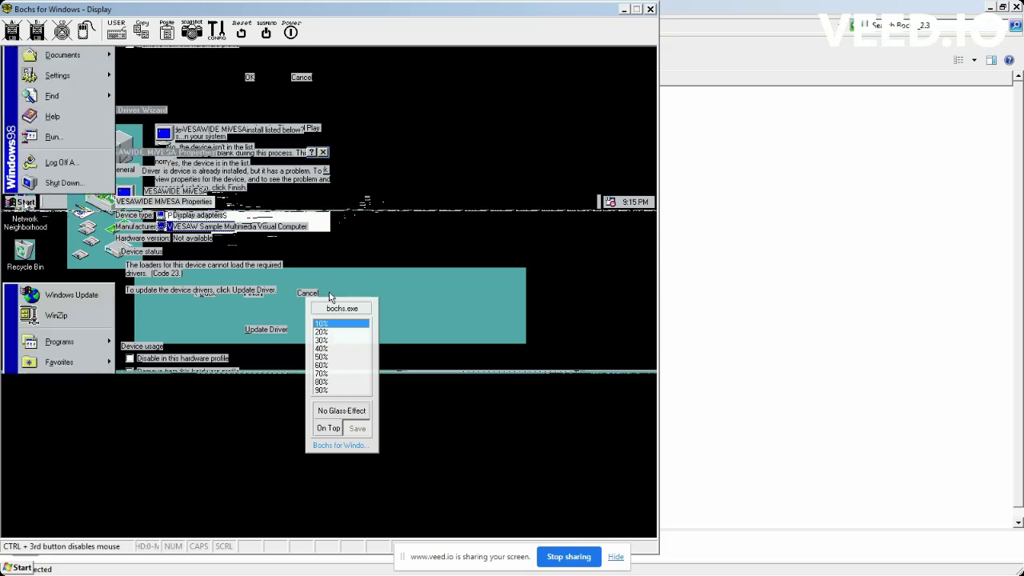
{"action": "left_click", "coordinate": [53, 138]}
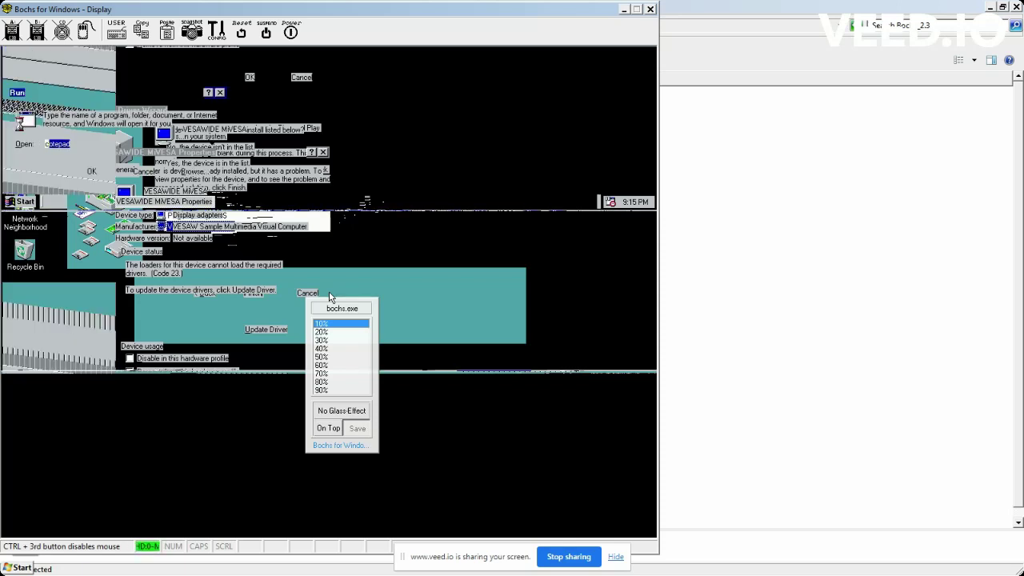
{"action": "type", "text": "control sysdm"}
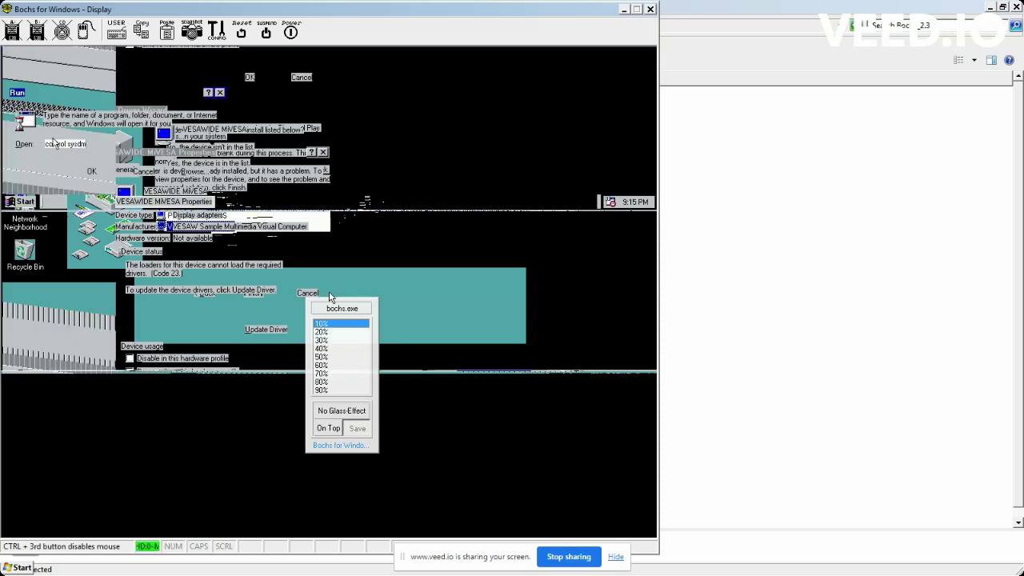
{"action": "type", "text": ".cpl"}
{"action": "key", "text": "Return"}
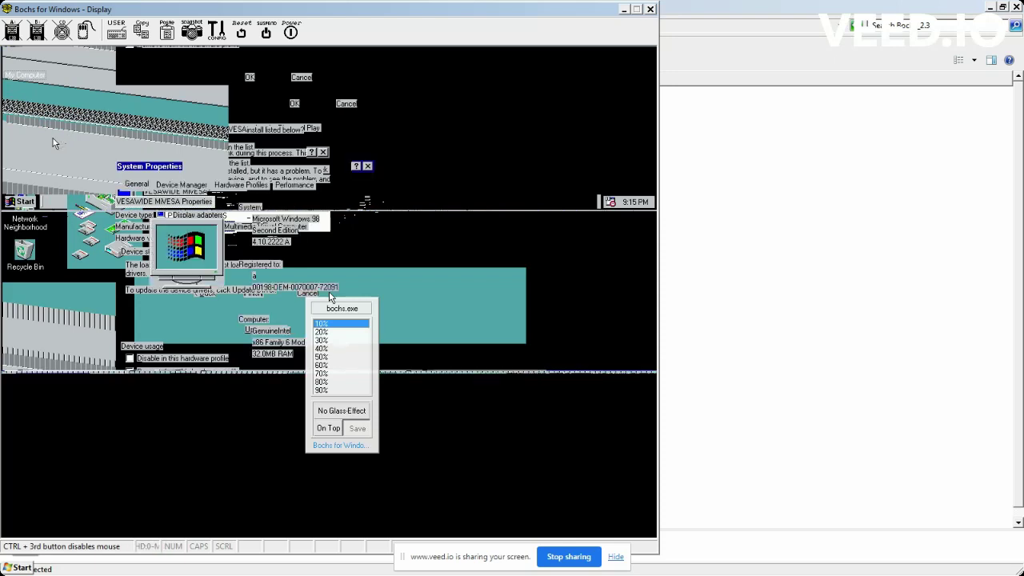
Try to open Display Properties in the emulated Windows 98 by running control desk.cpl.
{"action": "key", "text": "super"}
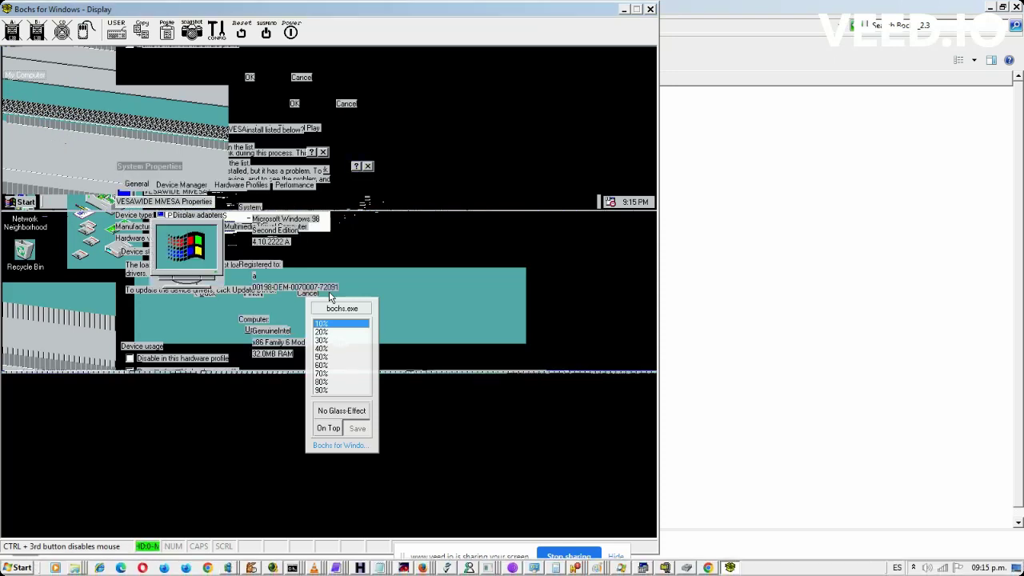
{"action": "key", "text": "Up"}
{"action": "key", "text": "Up"}
{"action": "key", "text": "Up"}
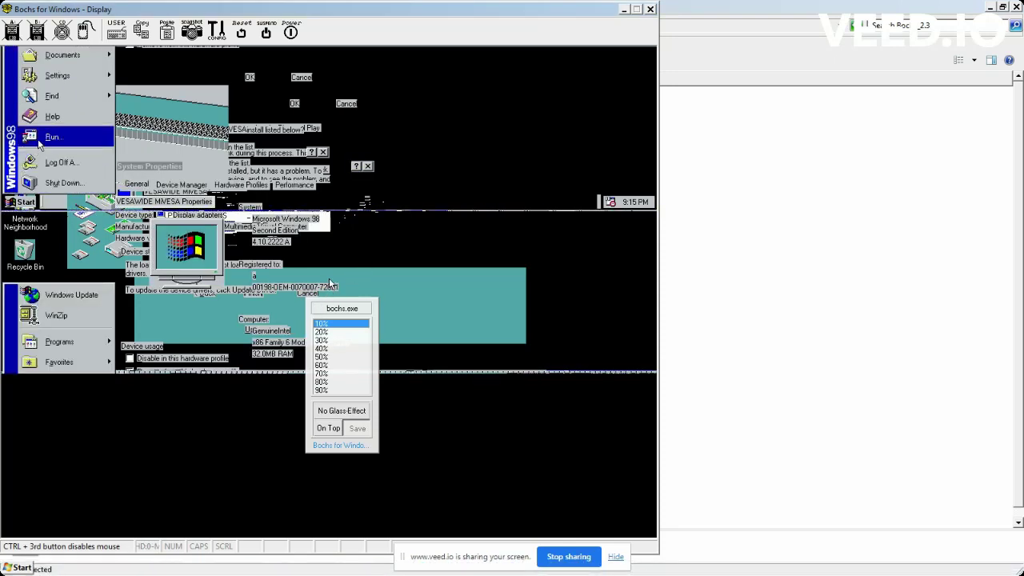
{"action": "key", "text": "Return"}
{"action": "type", "text": "control de"}
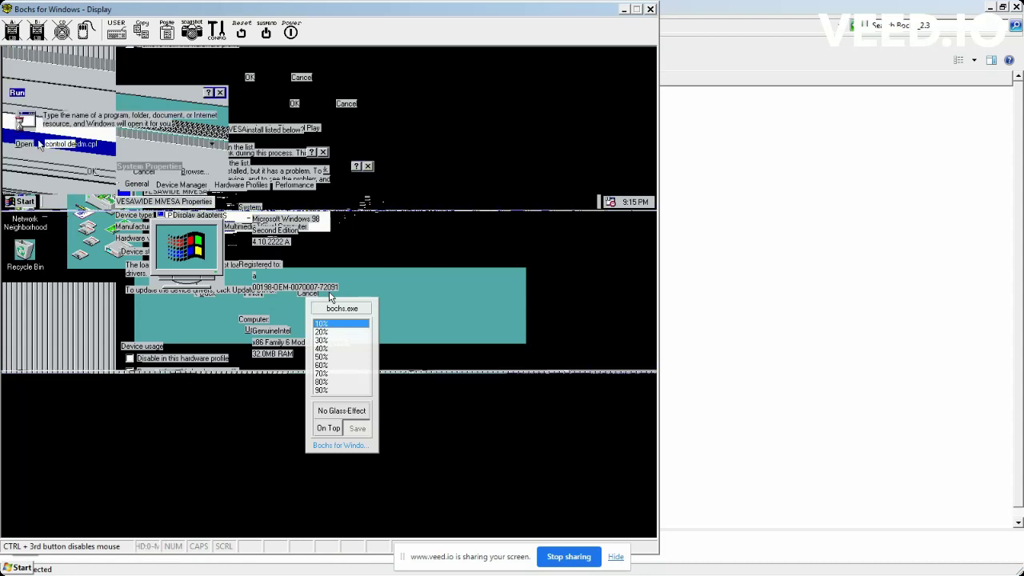
{"action": "type", "text": "sk.cpl"}
{"action": "key", "text": "Return"}
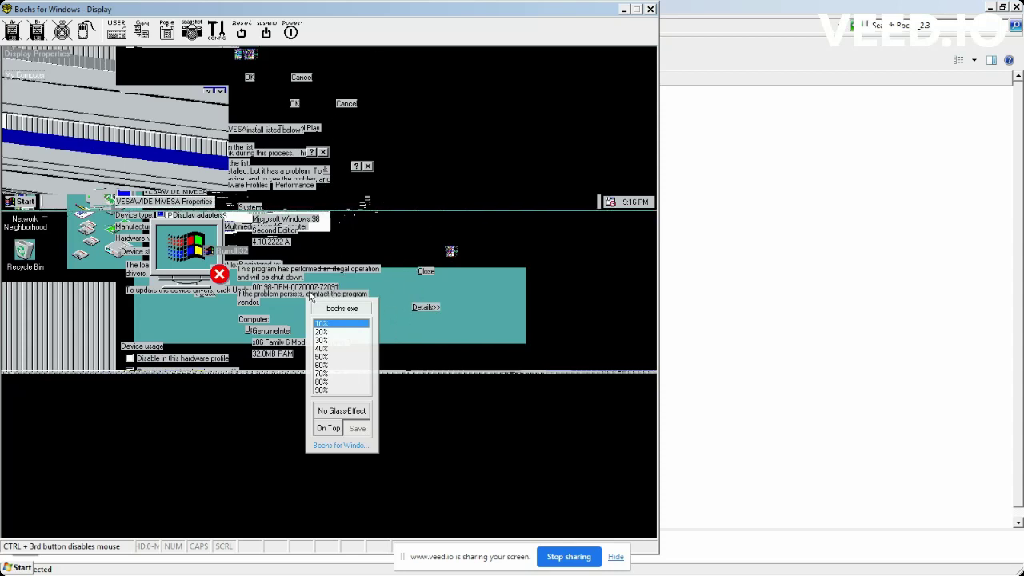
{"action": "key", "text": "alt+Tab"}
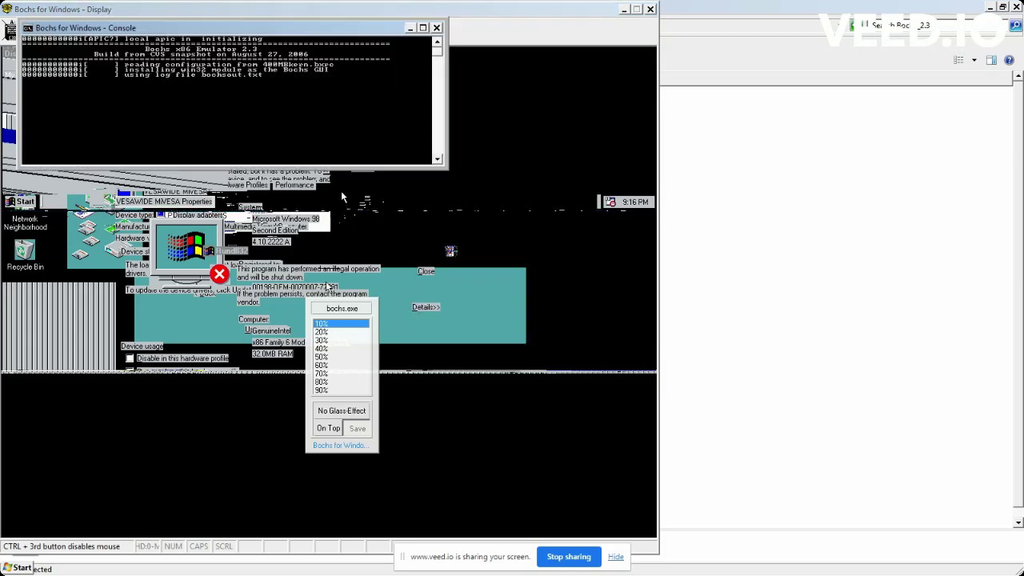
{"action": "left_click", "coordinate": [340, 191]}
{"action": "key", "text": "alt+Tab"}
{"action": "key", "text": "alt+Tab"}
{"action": "key", "text": "alt+Tab"}
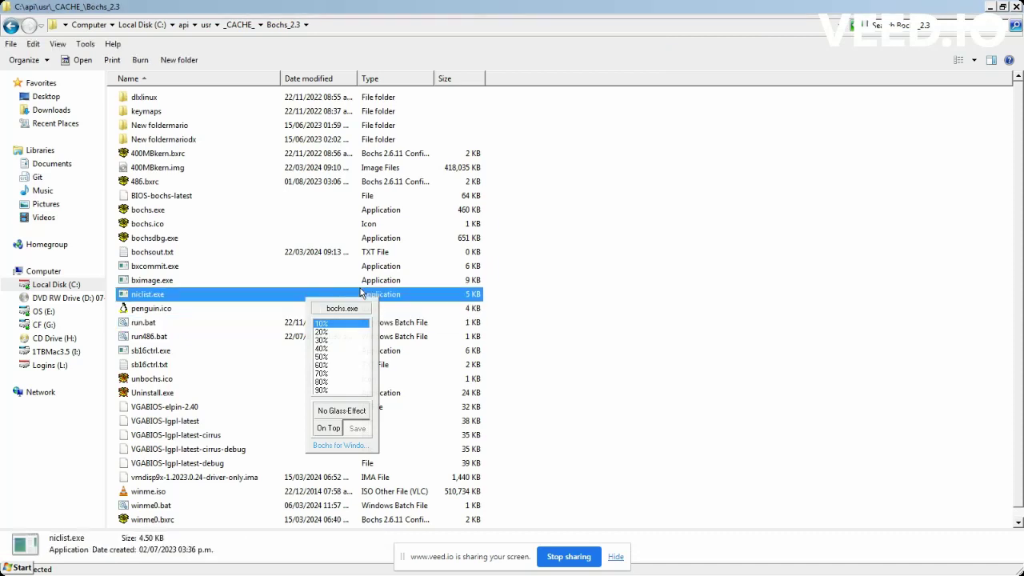
{"action": "double_click", "coordinate": [330, 295]}
{"action": "left_click", "coordinate": [327, 322]}
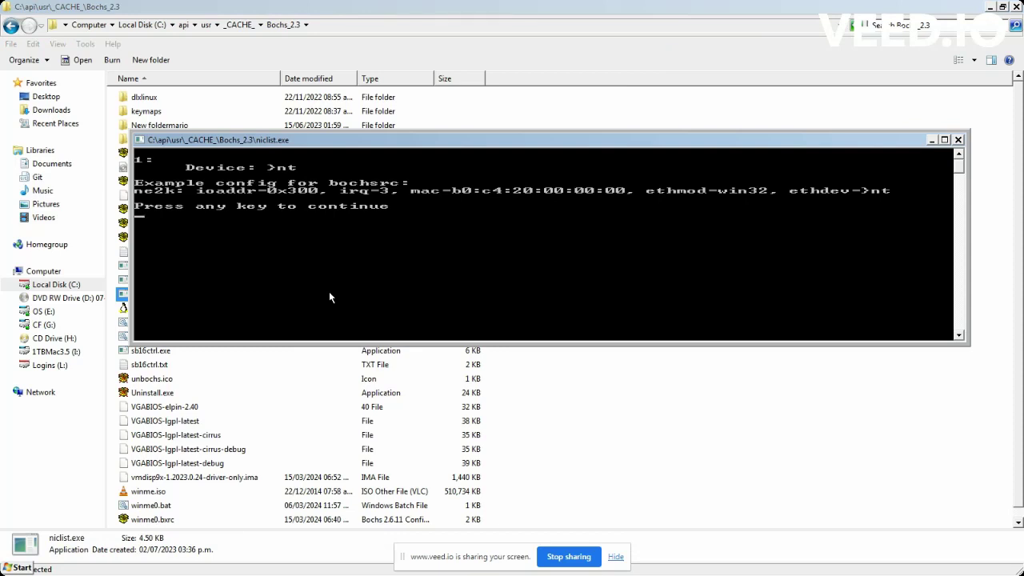
{"action": "key", "text": "alt+space"}
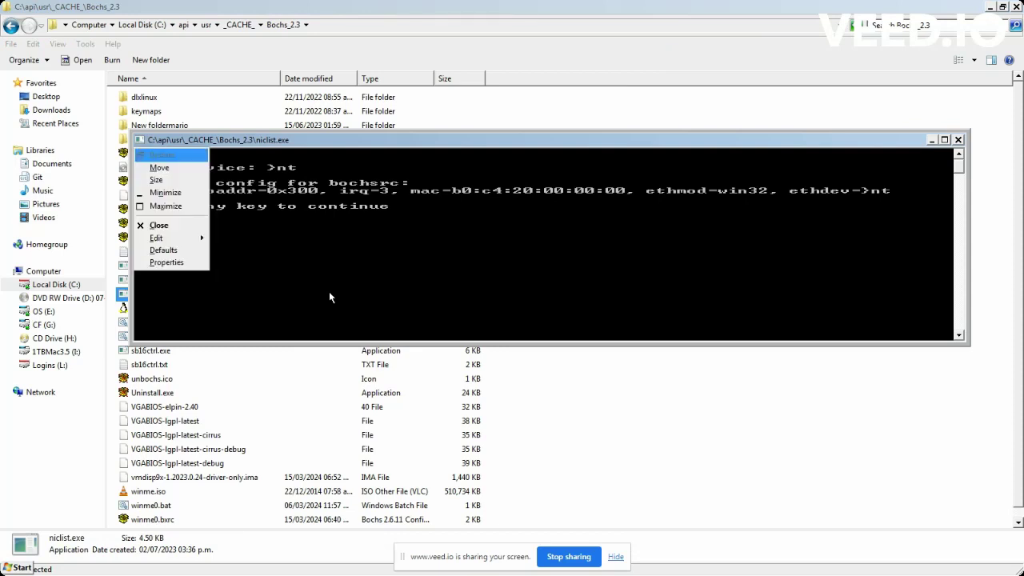
{"action": "key", "text": "c"}
{"action": "key", "text": "alt+Tab"}
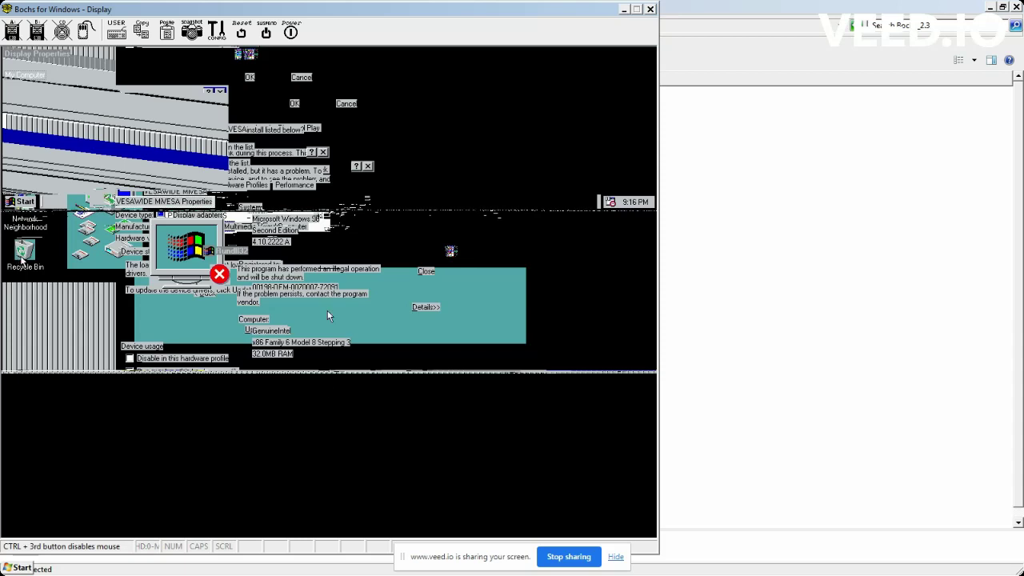
Run the control desk.cpl command again to retry opening Display Properties.
{"action": "left_click", "coordinate": [18, 201]}
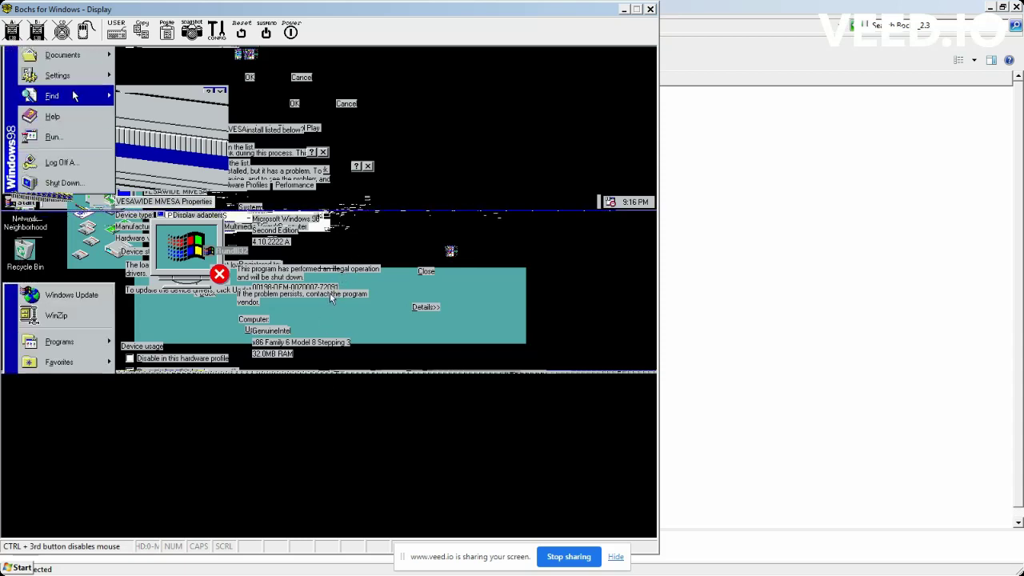
{"action": "mouse_move", "coordinate": [73, 96]}
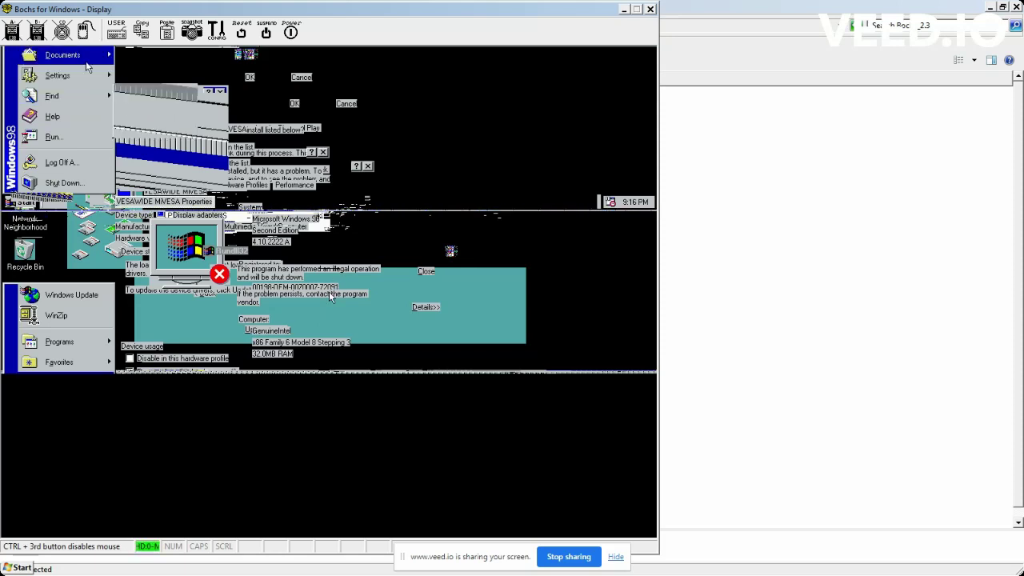
{"action": "mouse_move", "coordinate": [87, 64]}
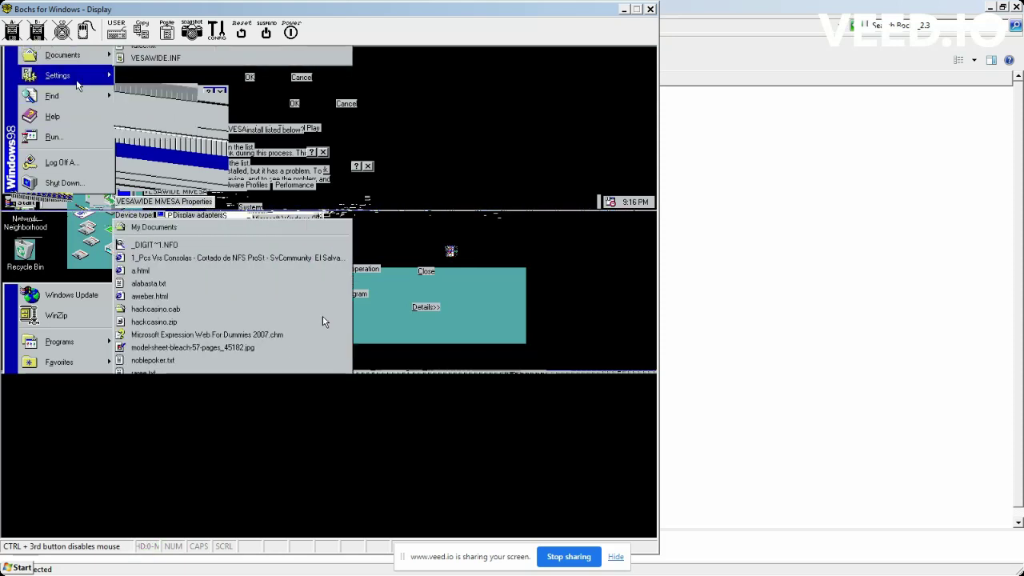
{"action": "left_click", "coordinate": [52, 137]}
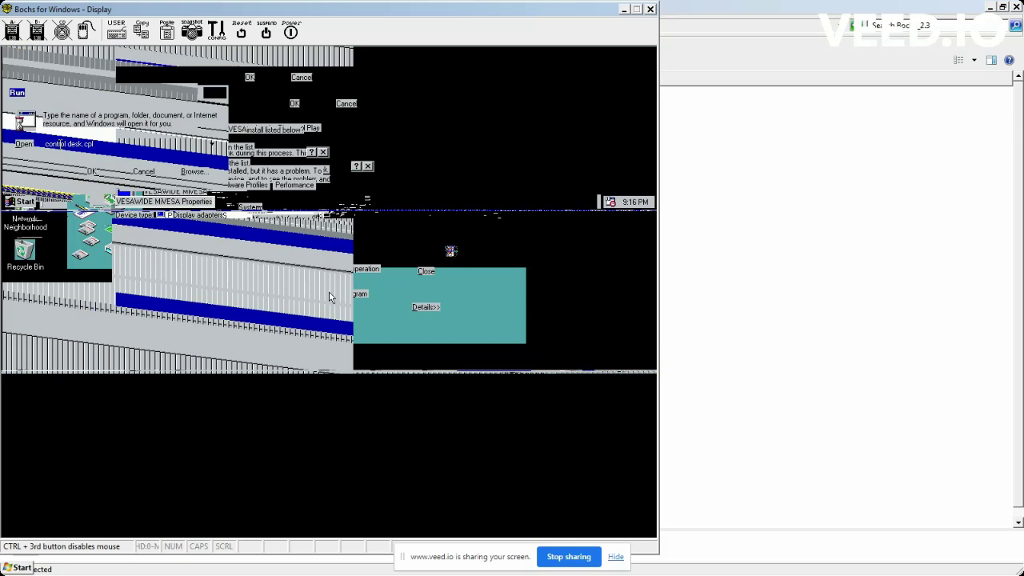
{"action": "key", "text": "Return"}
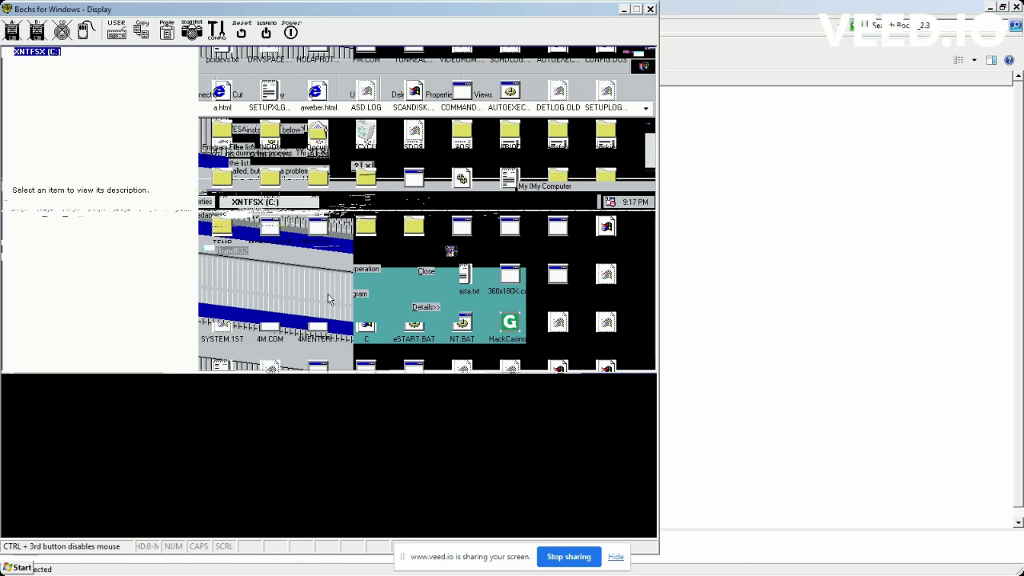
{"action": "left_click", "coordinate": [18, 203]}
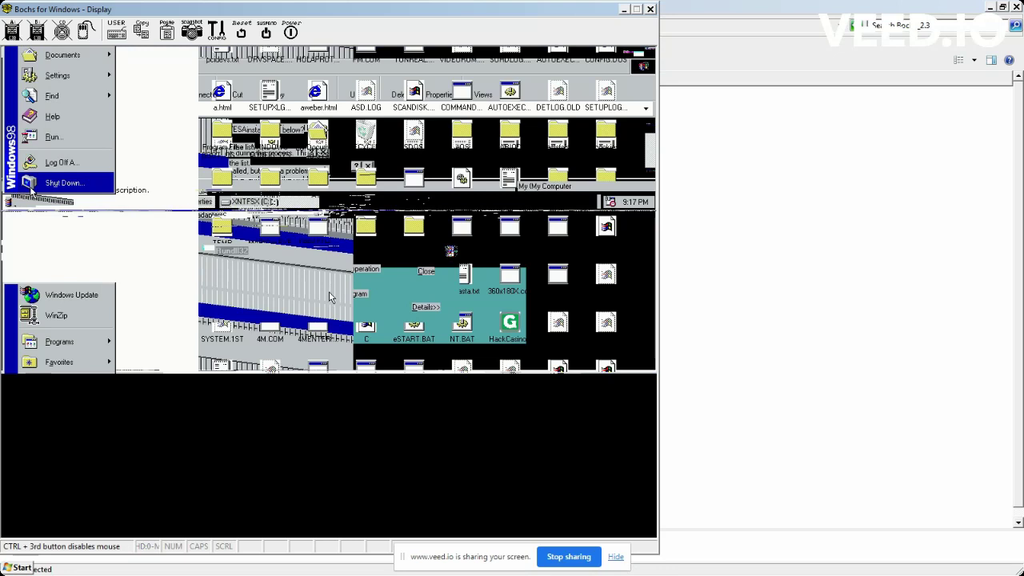
{"action": "key", "text": "Up"}
{"action": "key", "text": "Up"}
{"action": "key", "text": "Up"}
{"action": "key", "text": "Up"}
{"action": "key", "text": "Up"}
{"action": "key", "text": "Up"}
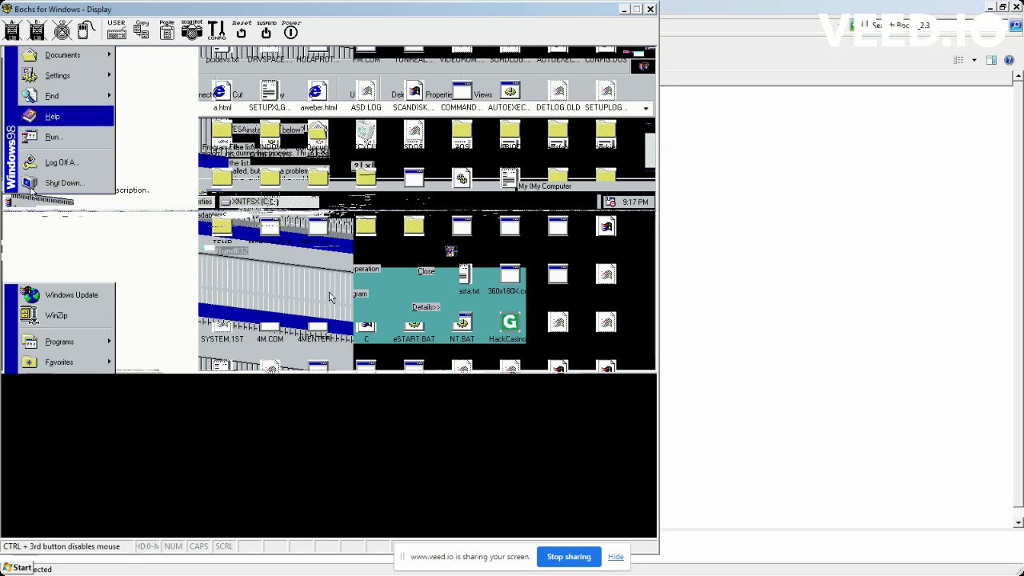
{"action": "key", "text": "Up"}
{"action": "key", "text": "Up"}
{"action": "key", "text": "Up"}
{"action": "key", "text": "Down"}
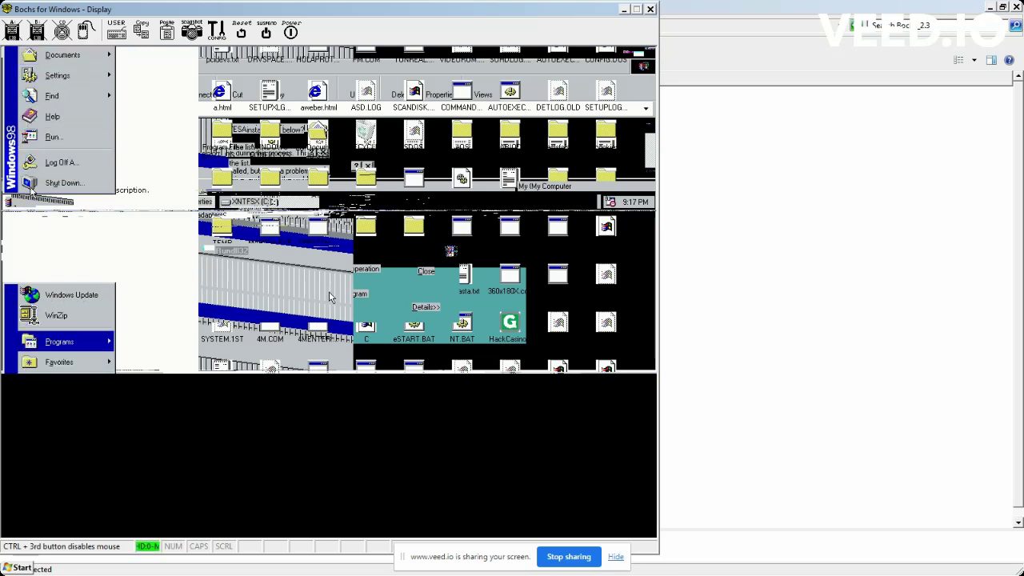
{"action": "key", "text": "Right"}
{"action": "key", "text": "Escape"}
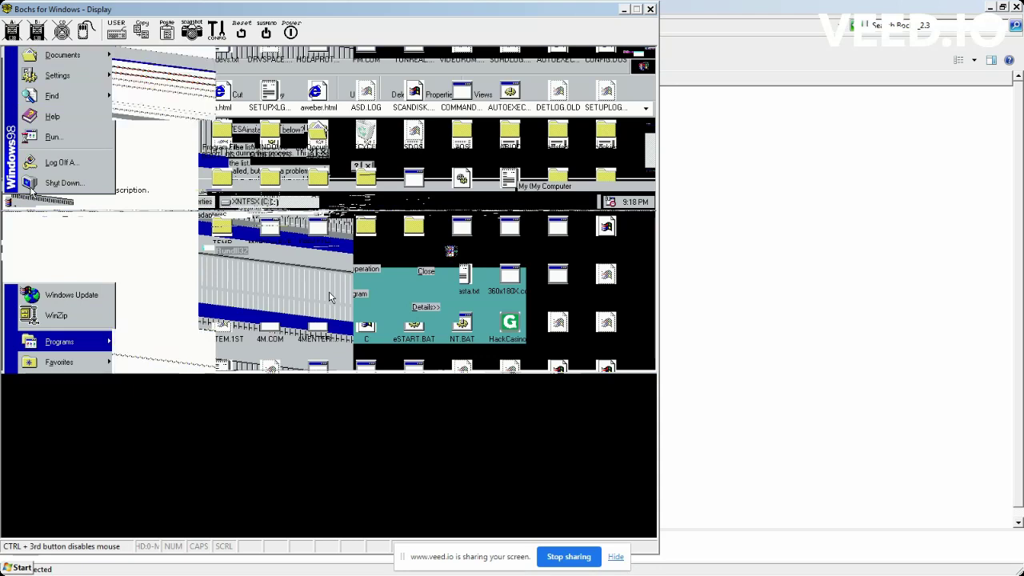
{"action": "key", "text": "Escape"}
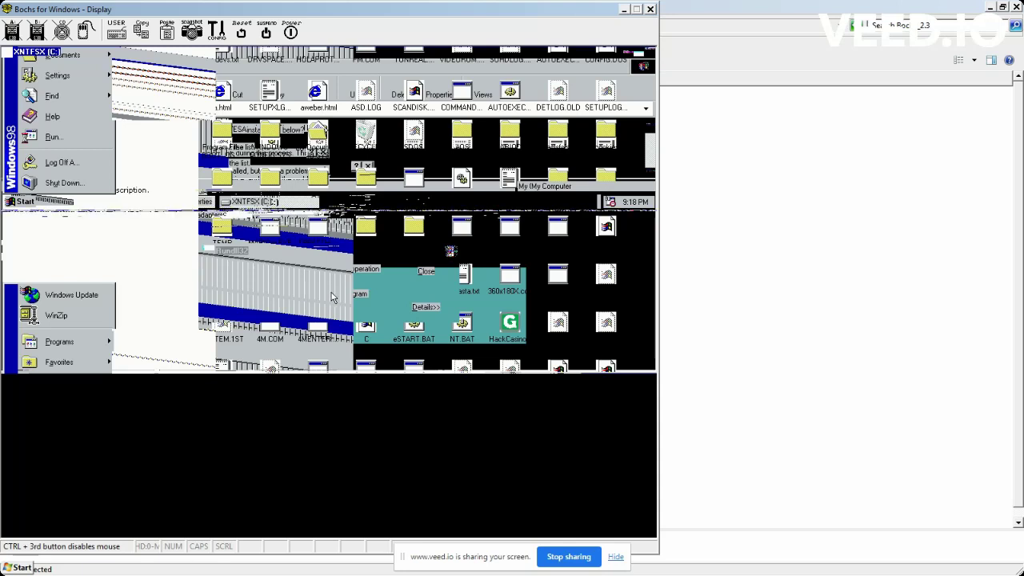
Call up the Shut Down Windows dialog in the emulated Windows 98 and confirm it.
{"action": "key", "text": "Up"}
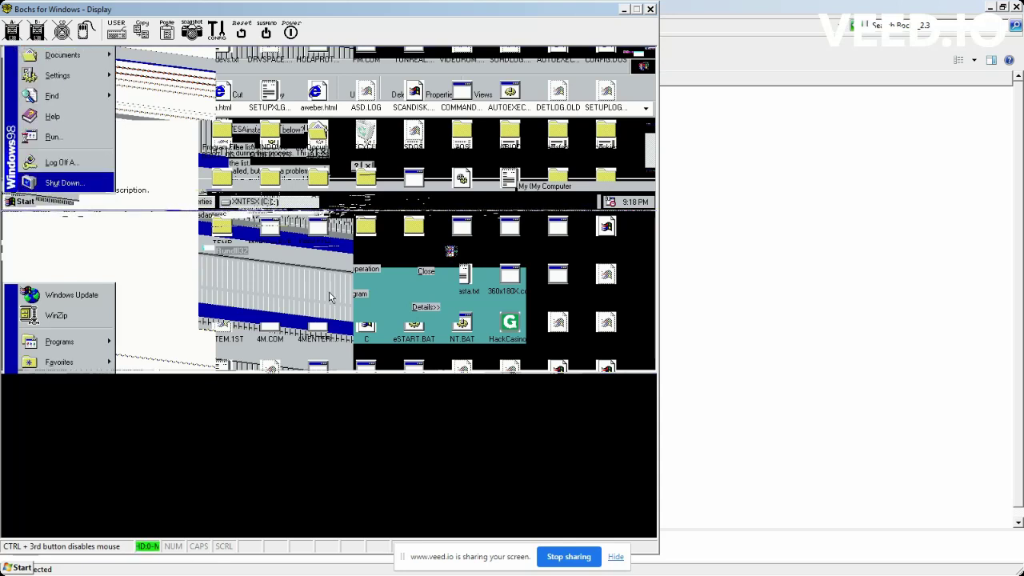
{"action": "key", "text": "Return"}
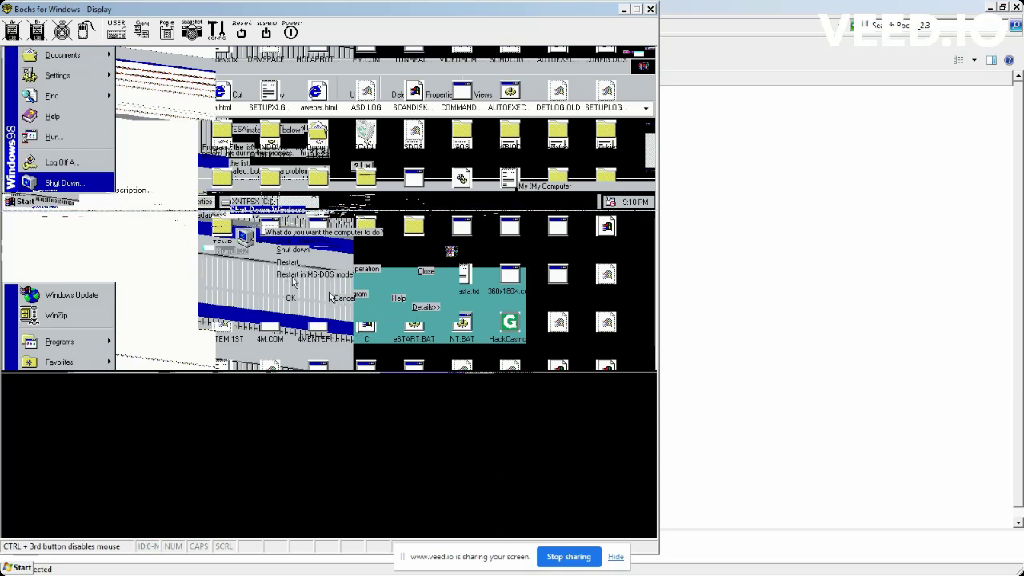
{"action": "key", "text": "Return"}
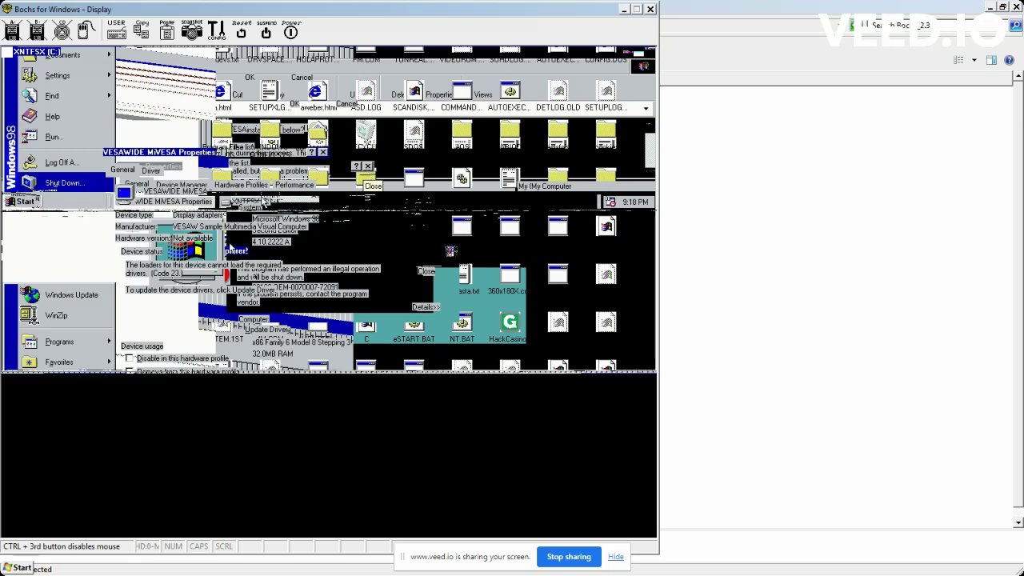
Kill the running Bochs emulation from its console window and terminate the batch job.
{"action": "key", "text": "alt+Tab"}
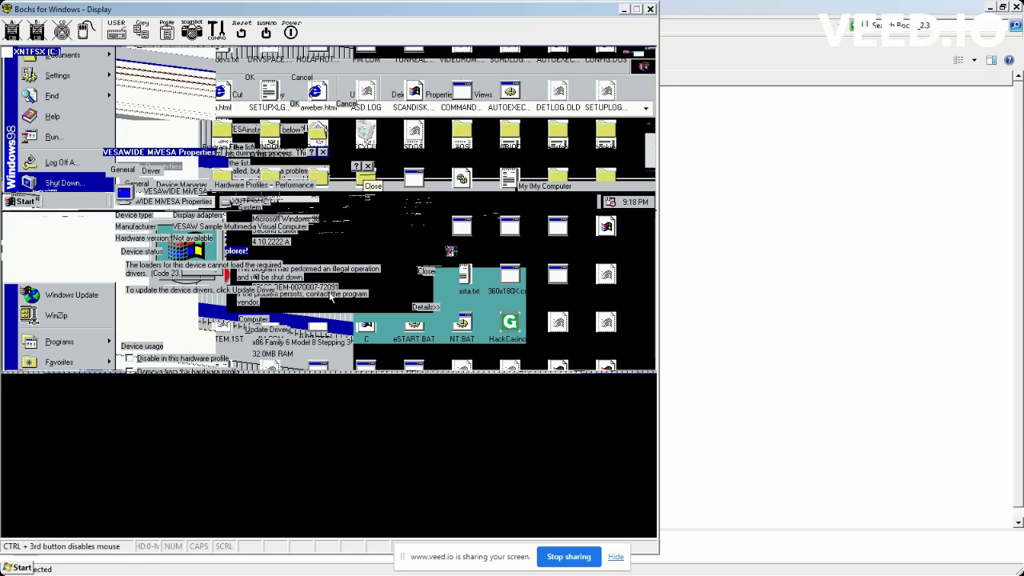
{"action": "key", "text": "alt+Tab"}
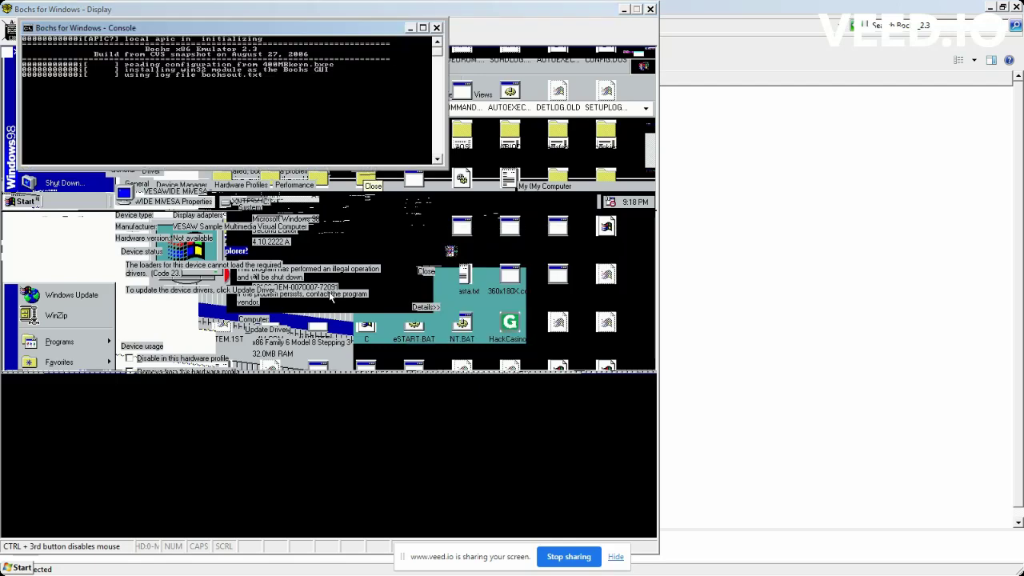
{"action": "key", "text": "ctrl+c"}
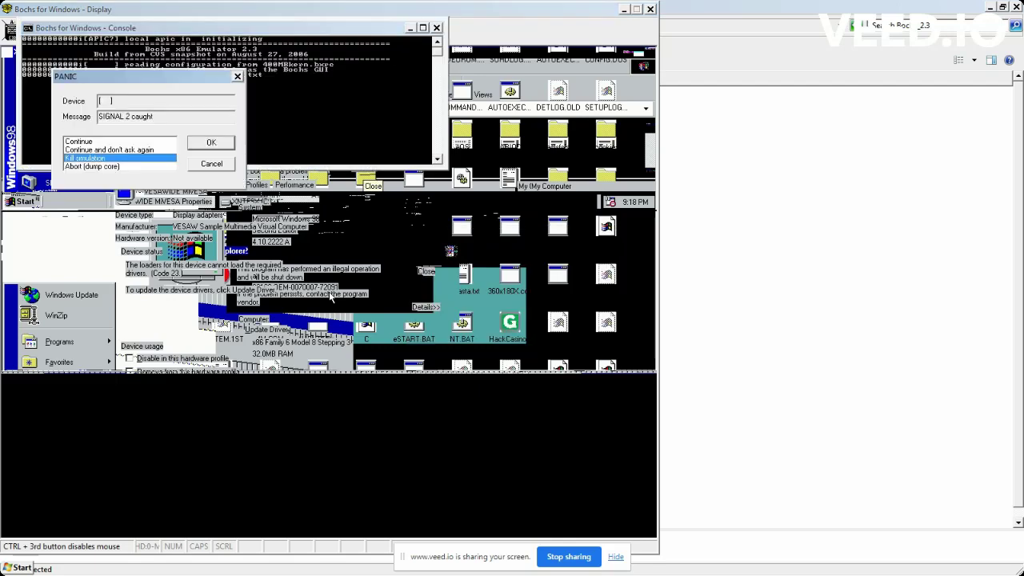
{"action": "key", "text": "Return"}
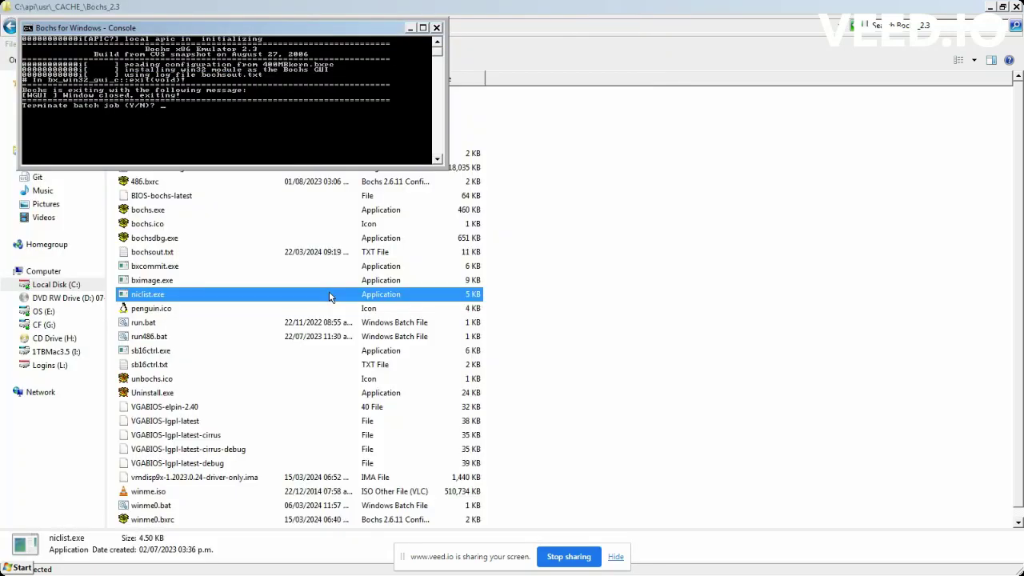
{"action": "type", "text": "y"}
{"action": "key", "text": "Return"}
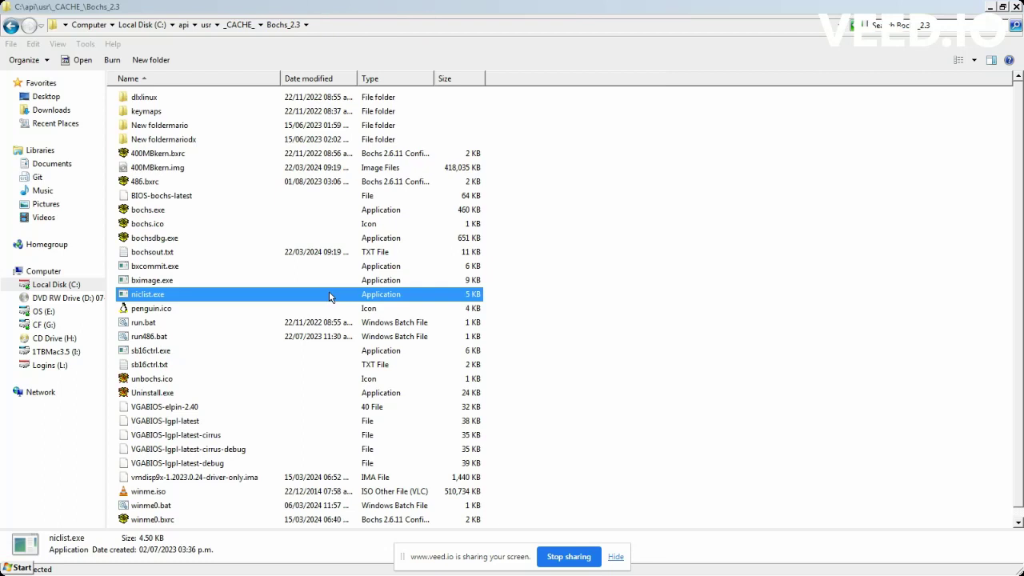
Relaunch Bochs with run.bat, enable mouse capture and start Windows 98 from the DOS prompt with win.
{"action": "left_click", "coordinate": [176, 328]}
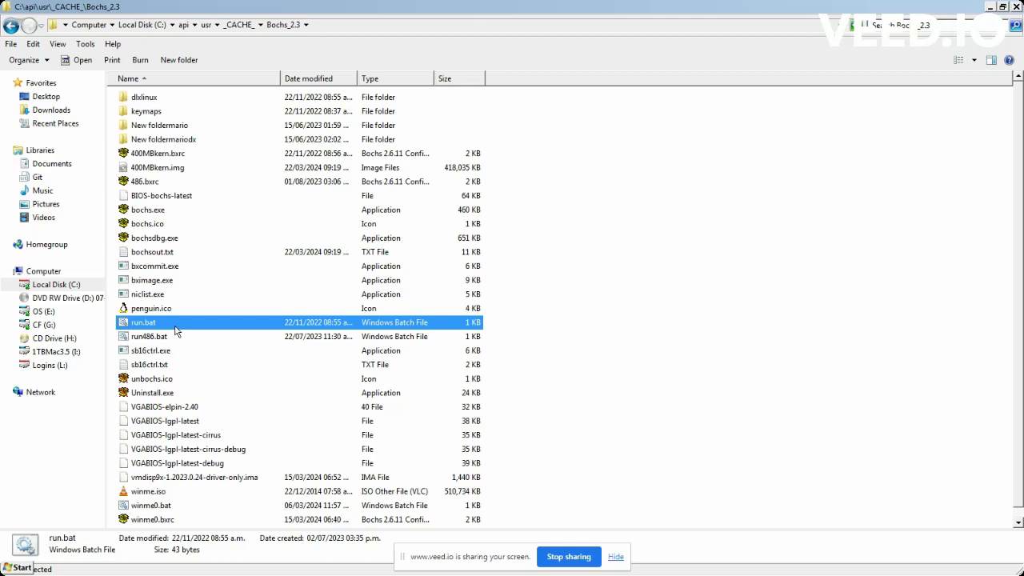
{"action": "double_click", "coordinate": [176, 330]}
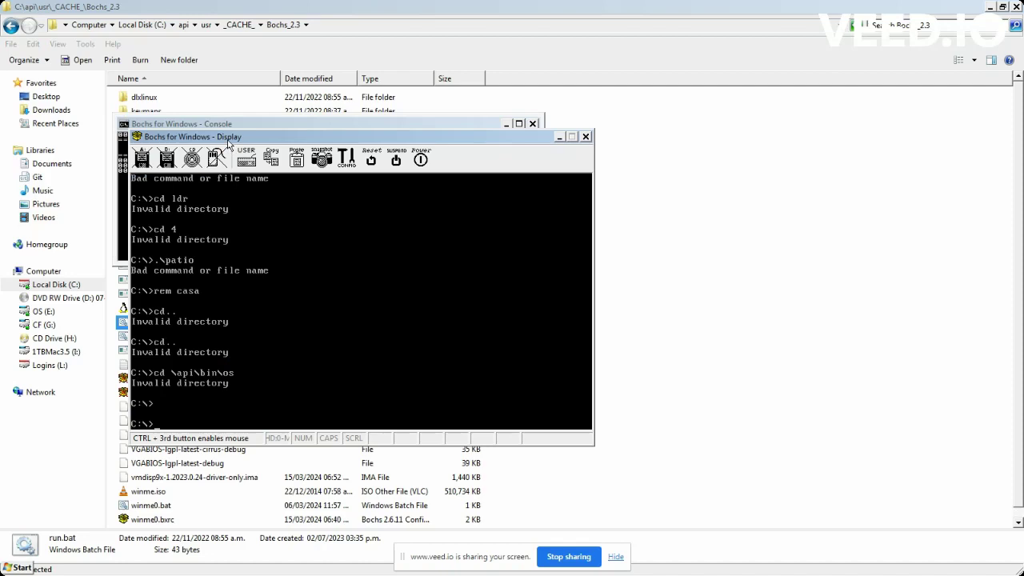
{"action": "left_click_drag", "start_coordinate": [231, 138], "coordinate": [101, 16]}
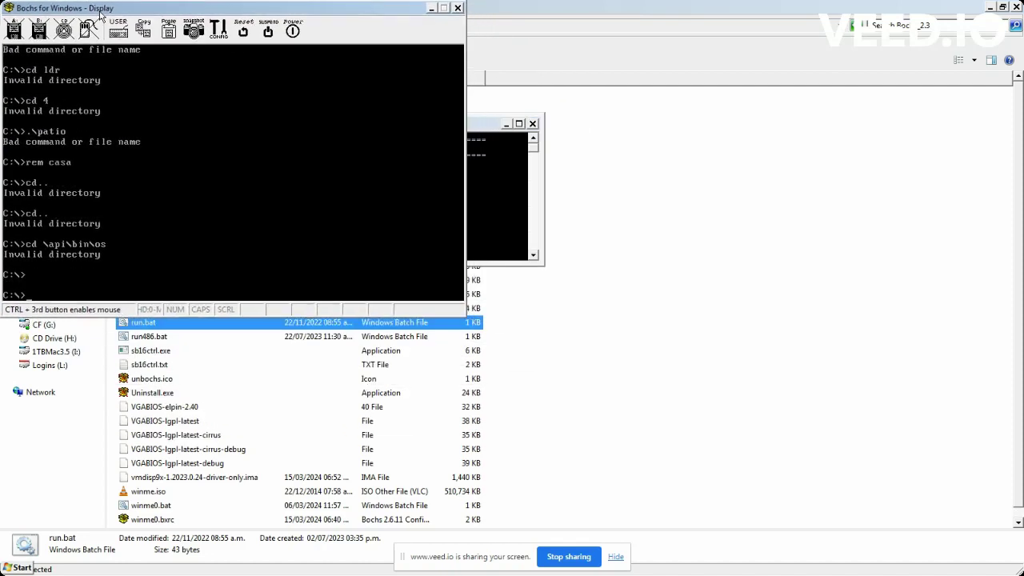
{"action": "middle_click", "coordinate": [234, 179], "text": "ctrl"}
{"action": "type", "text": "win"}
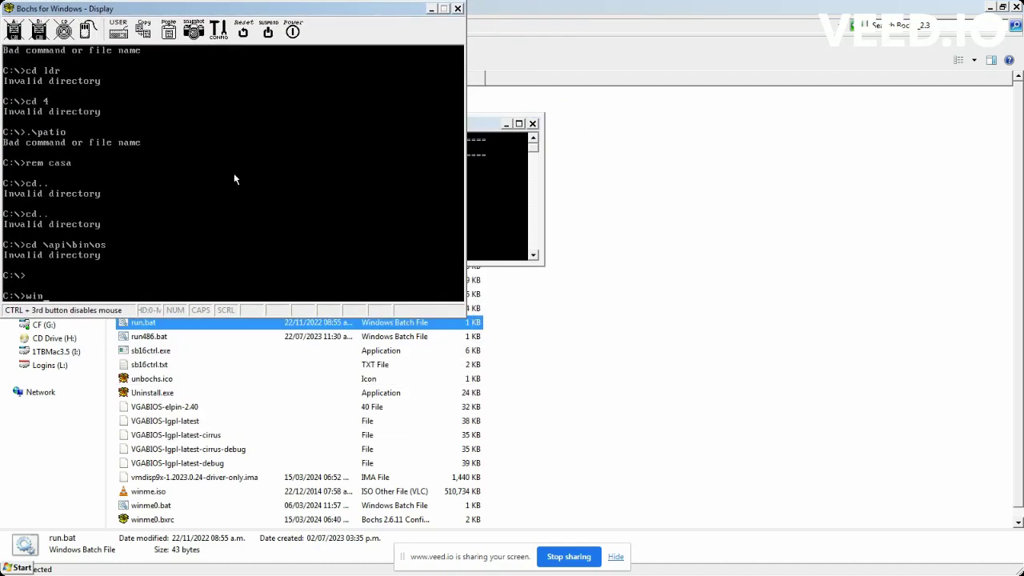
{"action": "key", "text": "Return"}
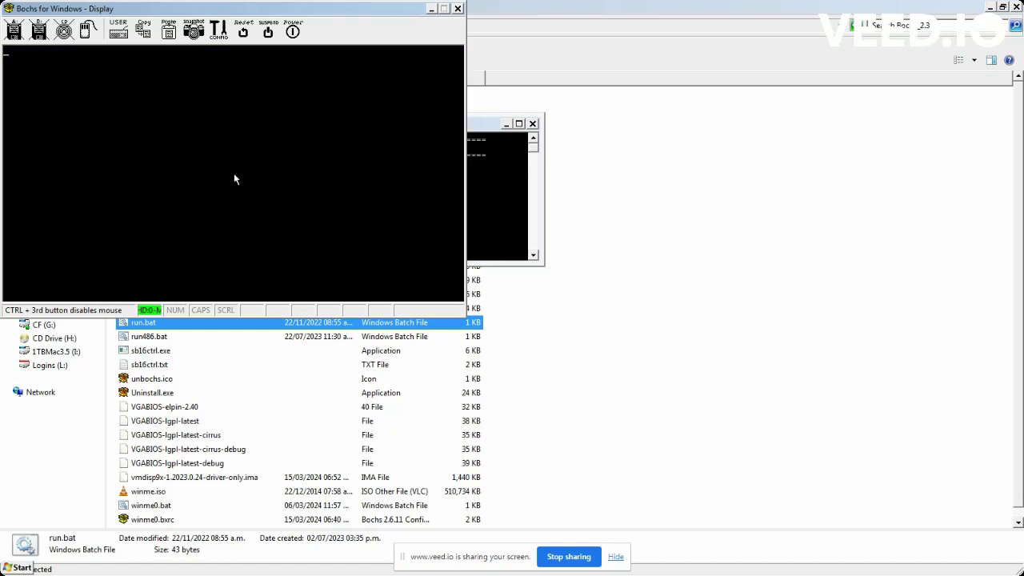
Open the host's OS (E:) drive and look through its folders and files.
{"action": "key", "text": "super+r"}
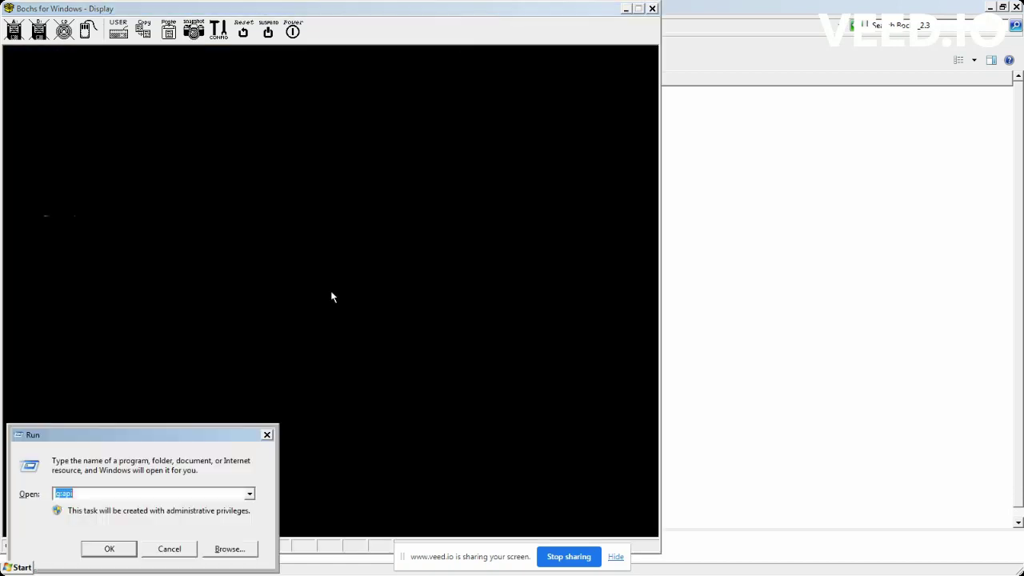
{"action": "type", "text": "e"}
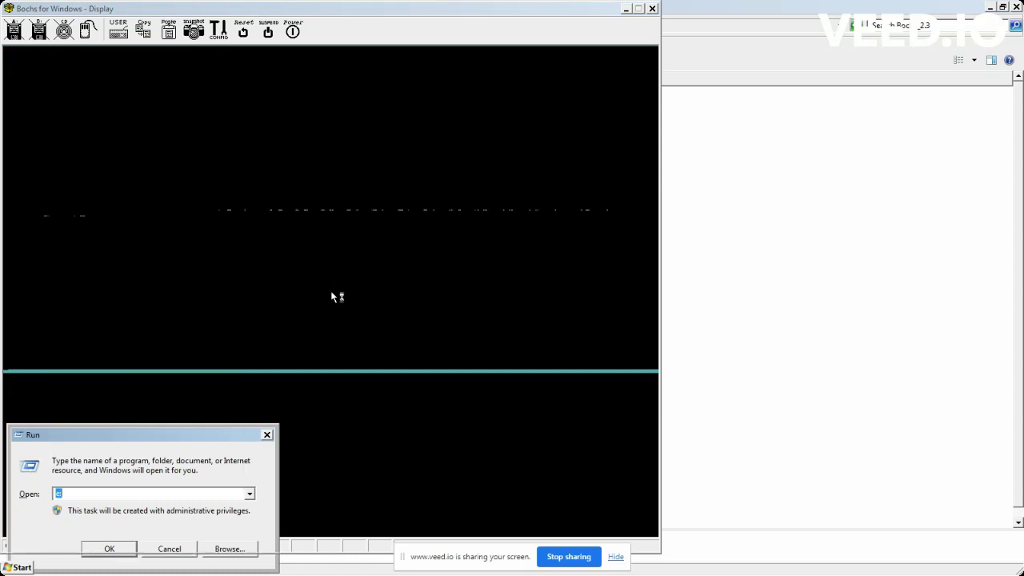
{"action": "key", "text": "Escape"}
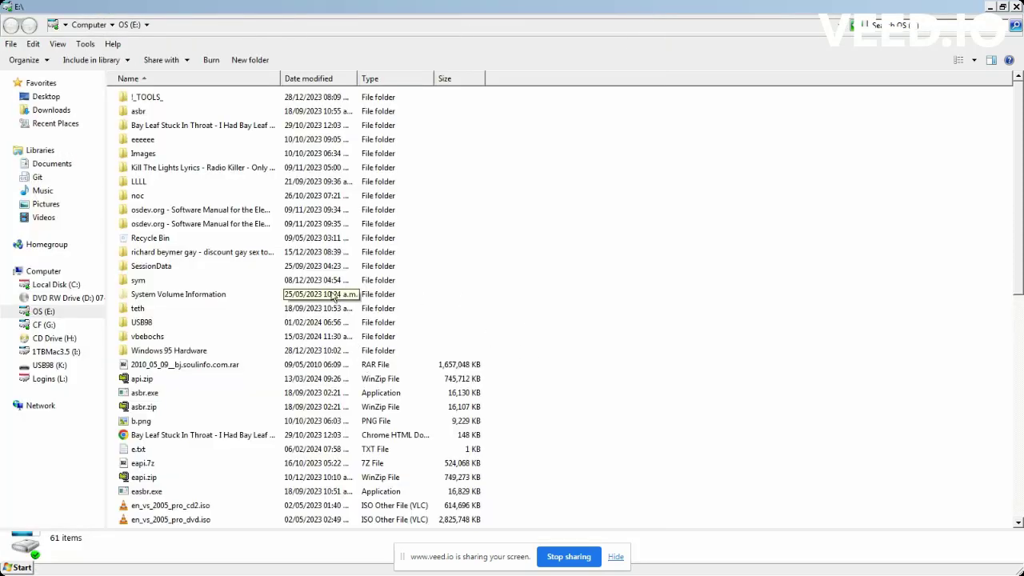
{"action": "key", "text": "Down"}
{"action": "key", "text": "Down"}
{"action": "key", "text": "Down"}
{"action": "key", "text": "Down"}
{"action": "key", "text": "Down"}
{"action": "key", "text": "Down"}
{"action": "key", "text": "Down"}
{"action": "key", "text": "Down"}
{"action": "key", "text": "Down"}
{"action": "key", "text": "Down"}
{"action": "key", "text": "Down"}
{"action": "key", "text": "Down"}
{"action": "key", "text": "Down"}
{"action": "key", "text": "Down"}
{"action": "key", "text": "Down"}
{"action": "key", "text": "Down"}
{"action": "key", "text": "Down"}
{"action": "key", "text": "Down"}
{"action": "key", "text": "Down"}
{"action": "key", "text": "Down"}
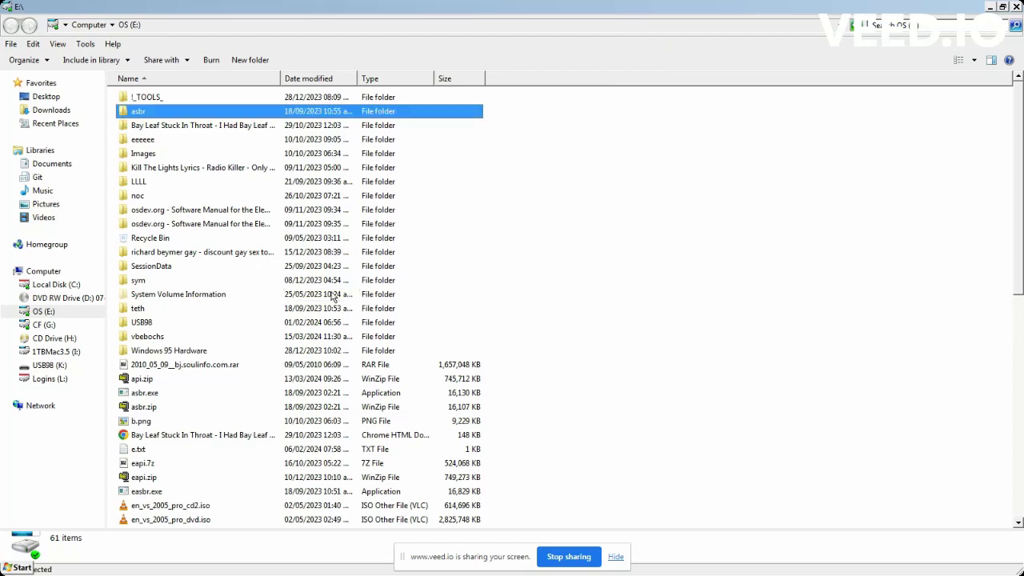
{"action": "key", "text": "Down"}
{"action": "key", "text": "Down"}
{"action": "key", "text": "Down"}
{"action": "key", "text": "Down"}
{"action": "key", "text": "Down"}
{"action": "key", "text": "Down"}
{"action": "key", "text": "Down"}
{"action": "key", "text": "Down"}
{"action": "key", "text": "Down"}
{"action": "key", "text": "Down"}
{"action": "key", "text": "Down"}
{"action": "key", "text": "Down"}
{"action": "key", "text": "Down"}
{"action": "key", "text": "Down"}
{"action": "key", "text": "Down"}
{"action": "key", "text": "Down"}
{"action": "key", "text": "Down"}
{"action": "key", "text": "Down"}
{"action": "key", "text": "Down"}
{"action": "key", "text": "Down"}
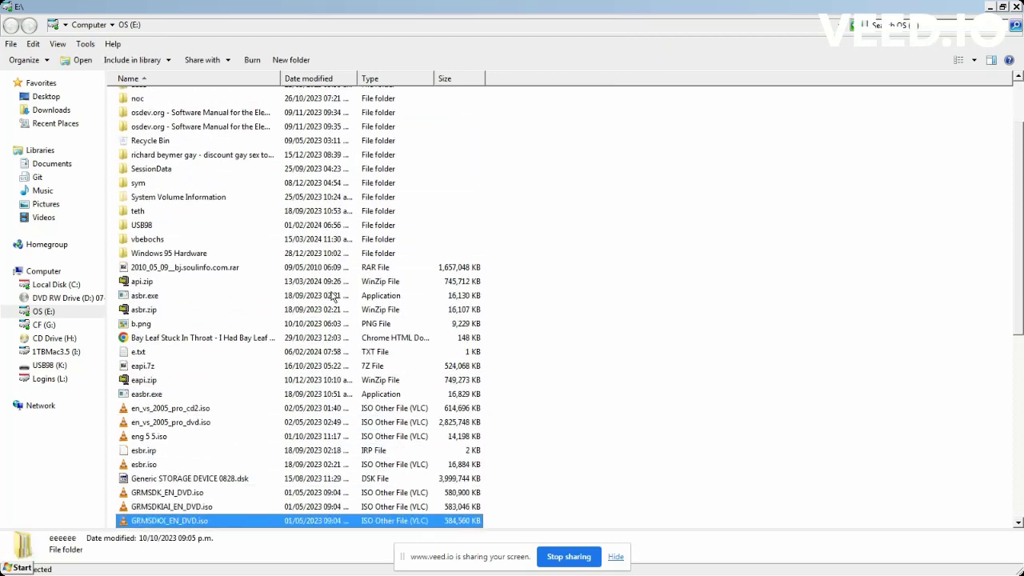
{"action": "key", "text": "Down"}
{"action": "key", "text": "Down"}
{"action": "key", "text": "Down"}
{"action": "key", "text": "Down"}
{"action": "key", "text": "Down"}
{"action": "key", "text": "Down"}
{"action": "key", "text": "Down"}
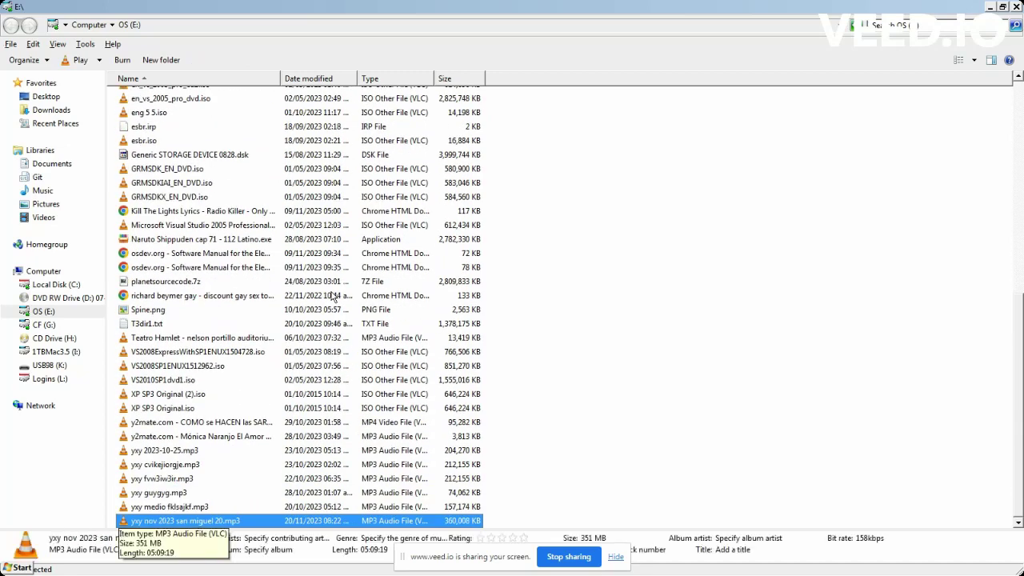
{"action": "key", "text": "Up"}
{"action": "key", "text": "Up"}
{"action": "key", "text": "Up"}
{"action": "key", "text": "Up"}
{"action": "key", "text": "Up"}
{"action": "key", "text": "Up"}
{"action": "key", "text": "Up"}
{"action": "key", "text": "Up"}
{"action": "key", "text": "Up"}
{"action": "key", "text": "Up"}
{"action": "key", "text": "Up"}
{"action": "key", "text": "Up"}
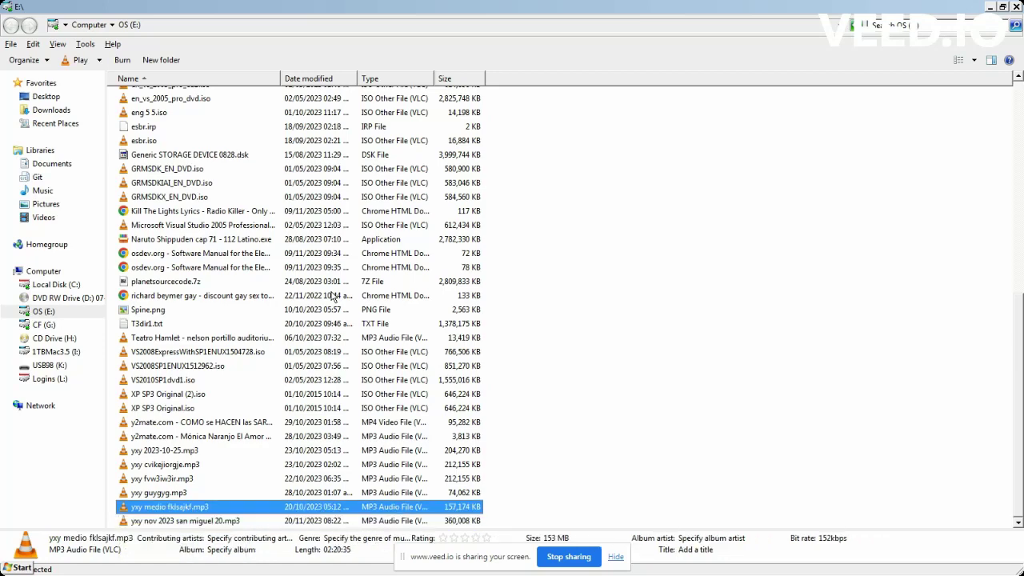
{"action": "key", "text": "Up"}
{"action": "key", "text": "Up"}
{"action": "key", "text": "Up"}
{"action": "key", "text": "Up"}
{"action": "key", "text": "Up"}
{"action": "key", "text": "Up"}
{"action": "key", "text": "Up"}
{"action": "key", "text": "Up"}
{"action": "key", "text": "Up"}
{"action": "key", "text": "Up"}
{"action": "key", "text": "Up"}
{"action": "key", "text": "Up"}
{"action": "key", "text": "Up"}
{"action": "key", "text": "Up"}
{"action": "key", "text": "Up"}
{"action": "key", "text": "Up"}
{"action": "key", "text": "Up"}
{"action": "key", "text": "Up"}
{"action": "key", "text": "Up"}
{"action": "key", "text": "Up"}
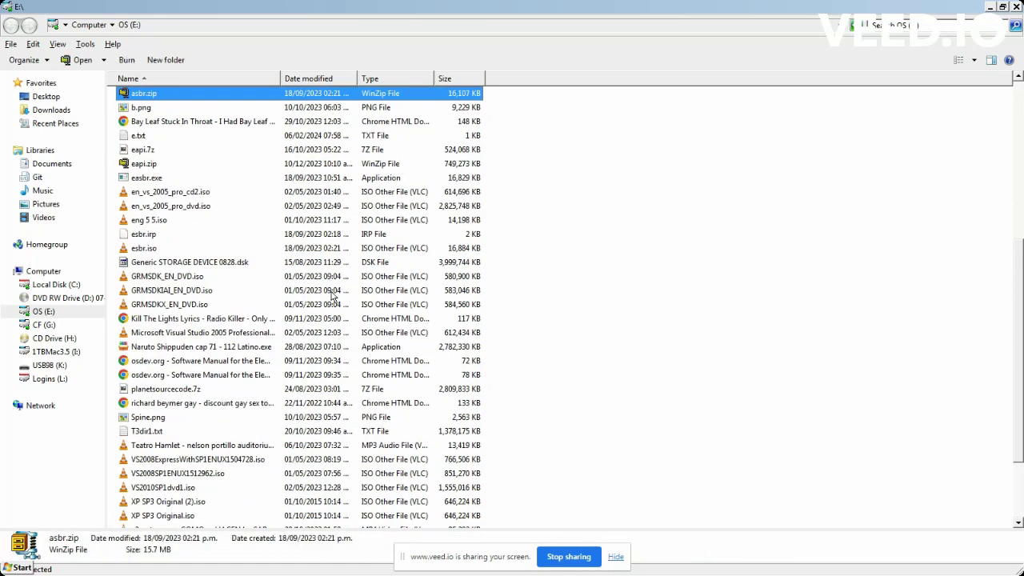
{"action": "key", "text": "Home"}
{"action": "key", "text": "Down"}
{"action": "key", "text": "Down"}
{"action": "key", "text": "Down"}
{"action": "key", "text": "Down"}
{"action": "key", "text": "Down"}
{"action": "key", "text": "Down"}
{"action": "key", "text": "Down"}
{"action": "key", "text": "Down"}
{"action": "key", "text": "Down"}
{"action": "key", "text": "Down"}
{"action": "key", "text": "Down"}
{"action": "key", "text": "Down"}
{"action": "key", "text": "Down"}
{"action": "key", "text": "Down"}
{"action": "key", "text": "Down"}
{"action": "key", "text": "Down"}
{"action": "key", "text": "Down"}
{"action": "key", "text": "Down"}
{"action": "key", "text": "Down"}
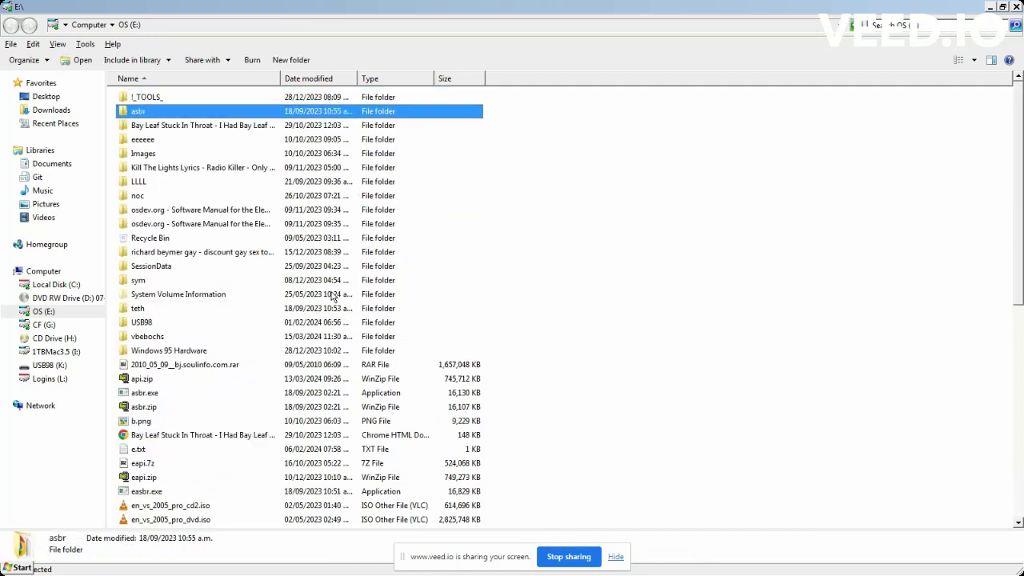
{"action": "key", "text": "Down"}
{"action": "key", "text": "Down"}
{"action": "key", "text": "Down"}
{"action": "key", "text": "Down"}
{"action": "key", "text": "Down"}
{"action": "key", "text": "Down"}
{"action": "key", "text": "Down"}
{"action": "key", "text": "Down"}
{"action": "key", "text": "Down"}
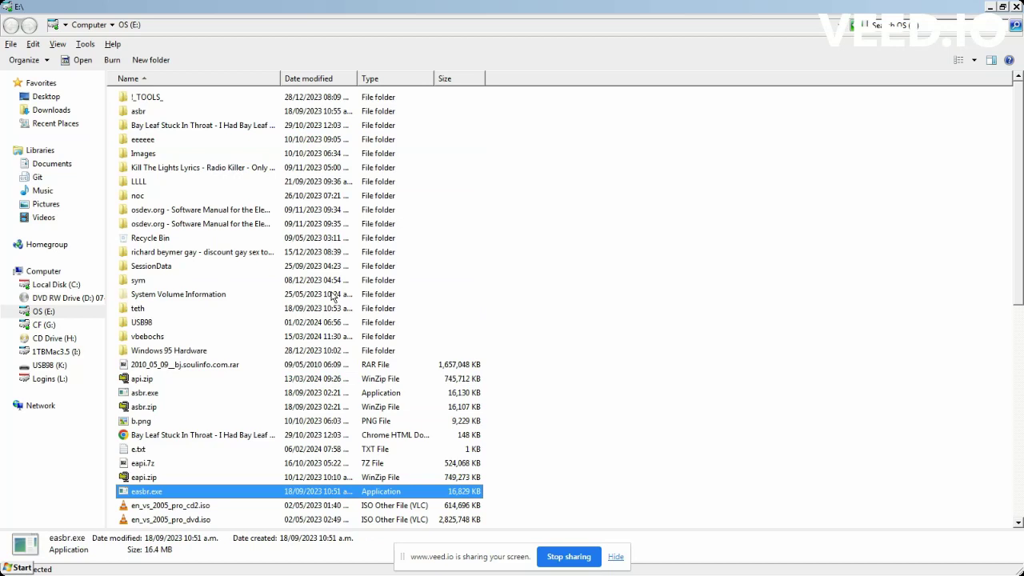
{"action": "key", "text": "Down"}
{"action": "key", "text": "Down"}
{"action": "key", "text": "Down"}
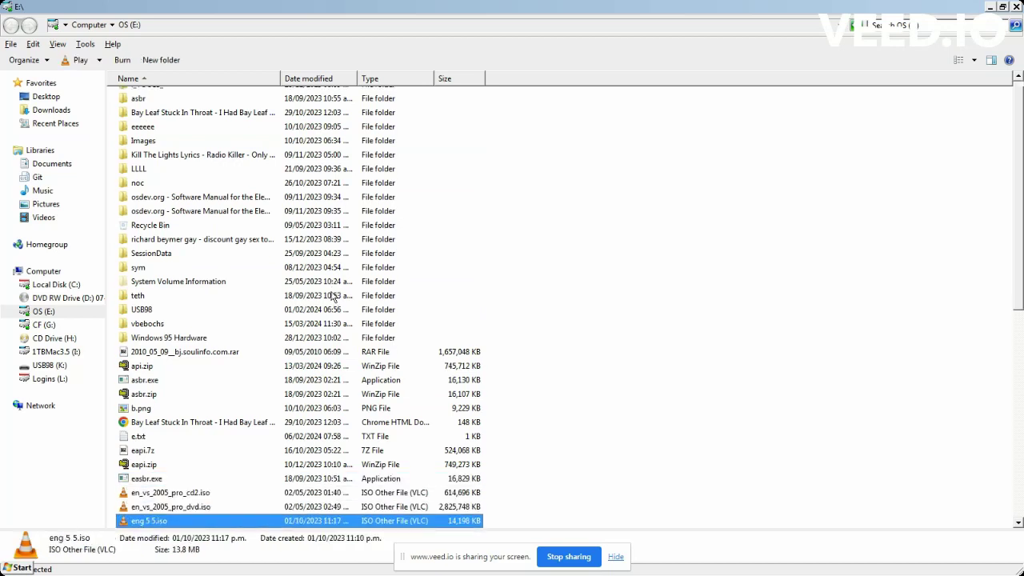
{"action": "key", "text": "Up"}
{"action": "key", "text": "Up"}
{"action": "key", "text": "Up"}
{"action": "key", "text": "Up"}
{"action": "key", "text": "Up"}
{"action": "key", "text": "Up"}
{"action": "key", "text": "Up"}
{"action": "key", "text": "Up"}
{"action": "key", "text": "Up"}
{"action": "key", "text": "Up"}
{"action": "key", "text": "Up"}
{"action": "key", "text": "Up"}
{"action": "key", "text": "Up"}
{"action": "key", "text": "Up"}
{"action": "key", "text": "Up"}
{"action": "key", "text": "Up"}
{"action": "key", "text": "Up"}
{"action": "key", "text": "Up"}
{"action": "key", "text": "Up"}
{"action": "key", "text": "Up"}
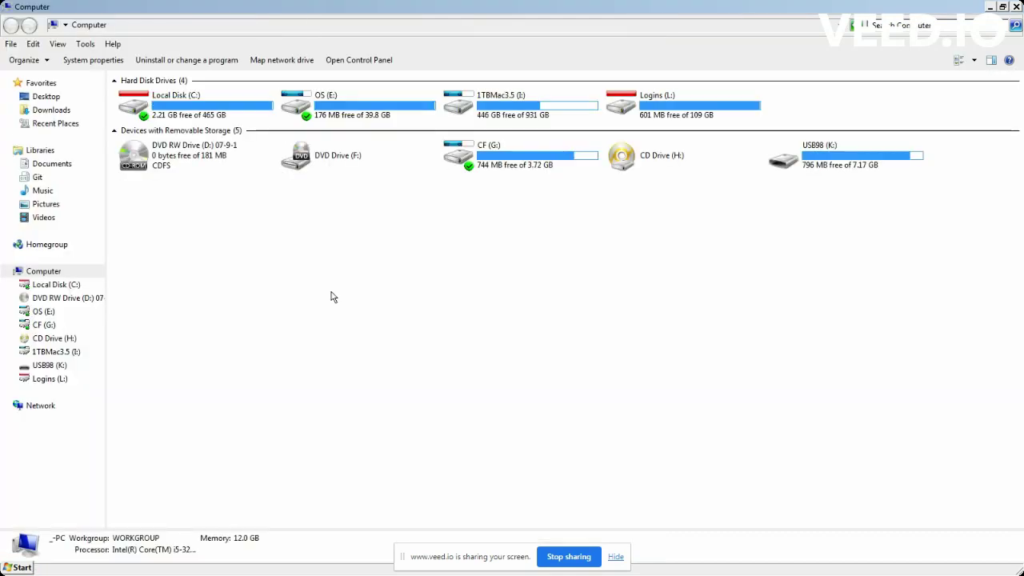
Open the USB98 (K:) drive from Computer and look through the first folders in its root.
{"action": "key", "text": "Right"}
{"action": "key", "text": "Right"}
{"action": "key", "text": "Right"}
{"action": "key", "text": "Right"}
{"action": "key", "text": "Right"}
{"action": "key", "text": "Right"}
{"action": "key", "text": "Right"}
{"action": "key", "text": "Right"}
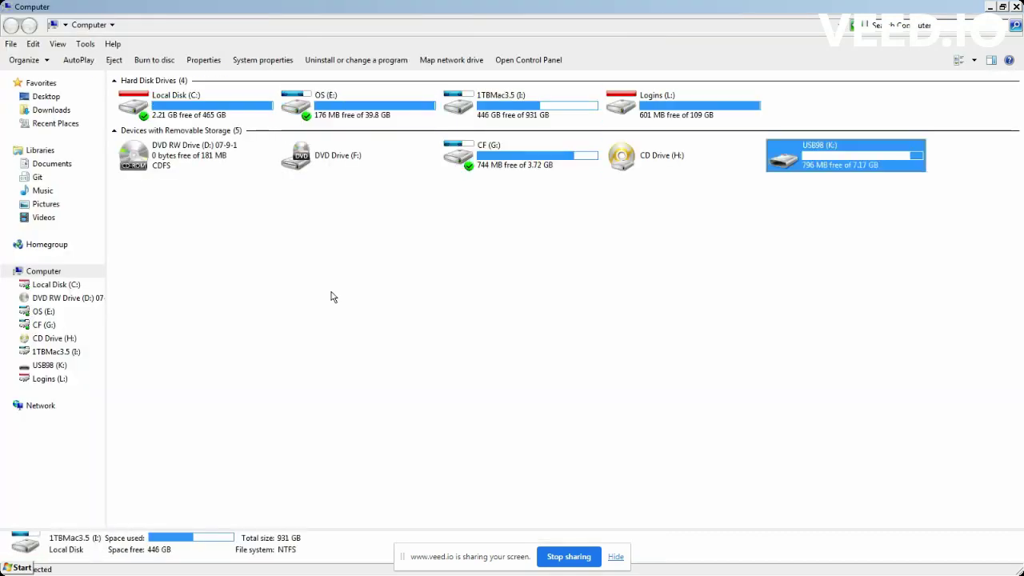
{"action": "key", "text": "Return"}
{"action": "key", "text": "Down"}
{"action": "key", "text": "Down"}
{"action": "key", "text": "Down"}
{"action": "key", "text": "Down"}
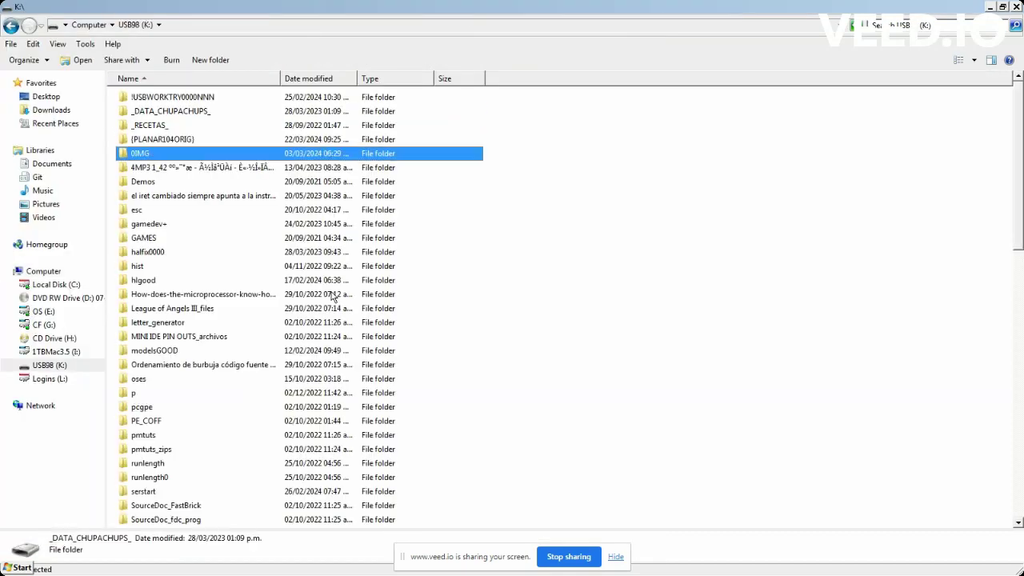
{"action": "key", "text": "Up"}
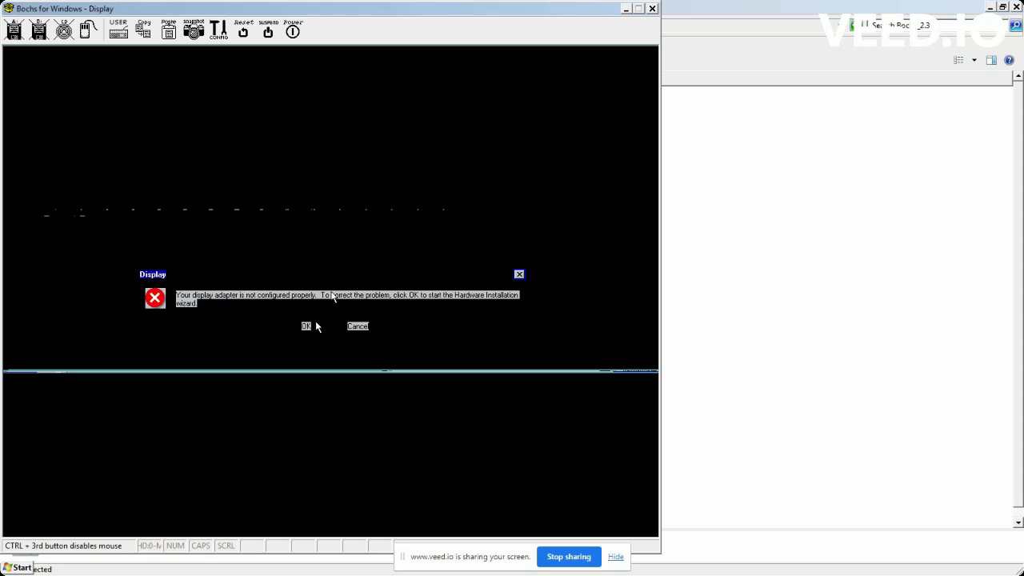
Accept the display adapter prompt in Windows 98 and paste the copied PLANAR104ORIG folder into the host's supervga 1024x768x16.drv folder.
{"action": "key", "text": "Return"}
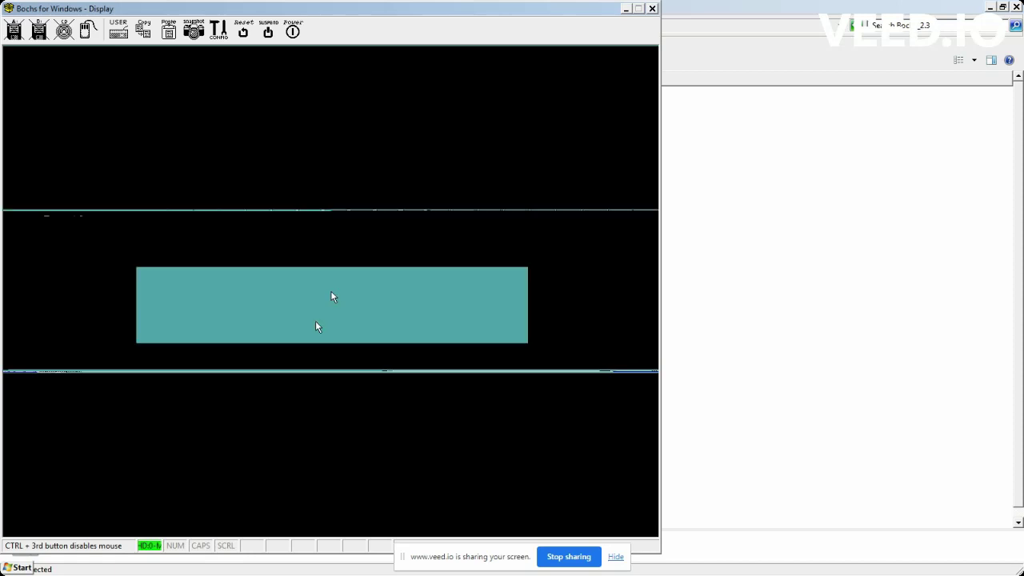
{"action": "key", "text": "alt+Tab"}
{"action": "key", "text": "alt+Tab"}
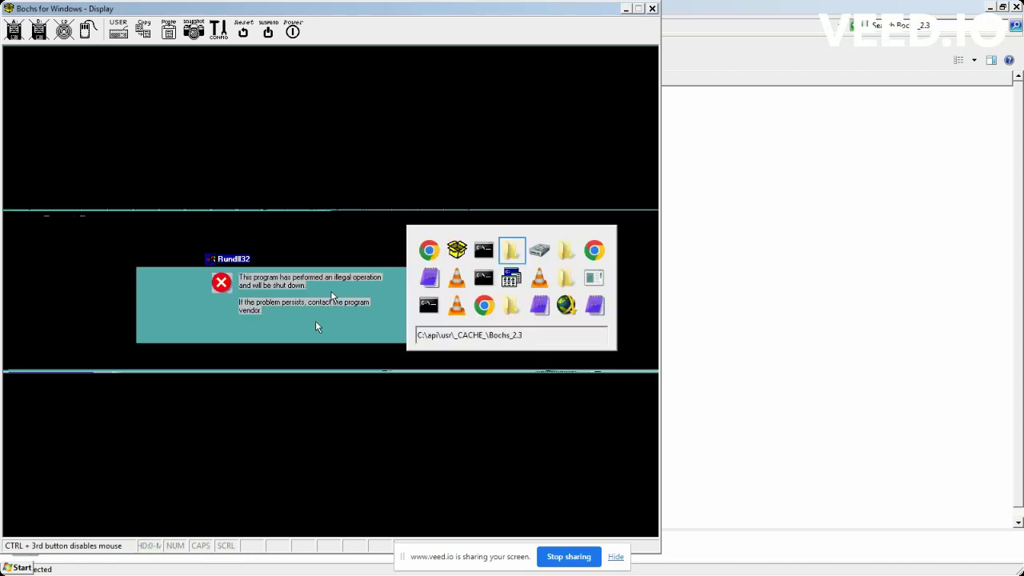
{"action": "key", "text": "alt+Tab"}
{"action": "key", "text": "alt+Tab"}
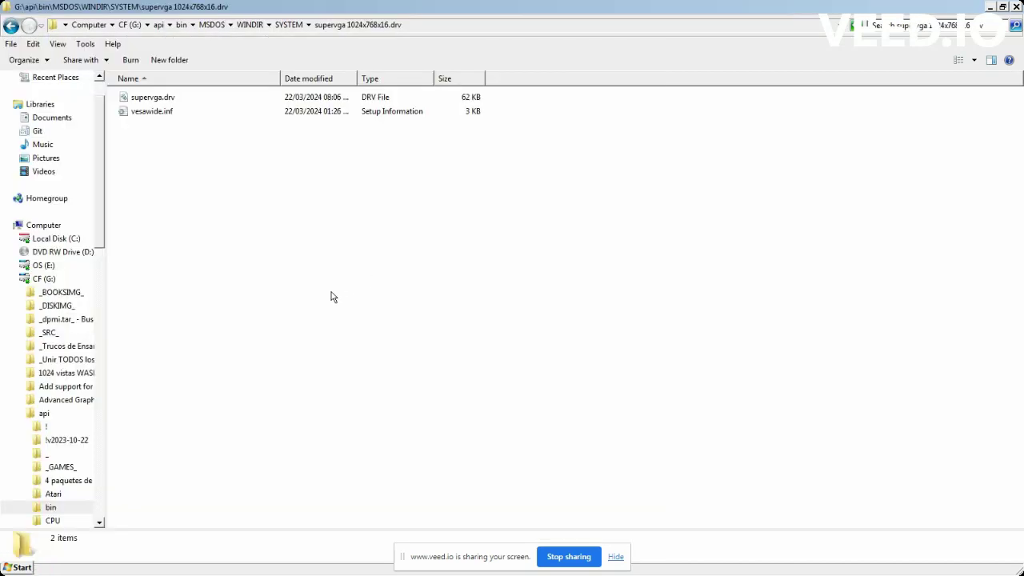
{"action": "key", "text": "ctrl+v"}
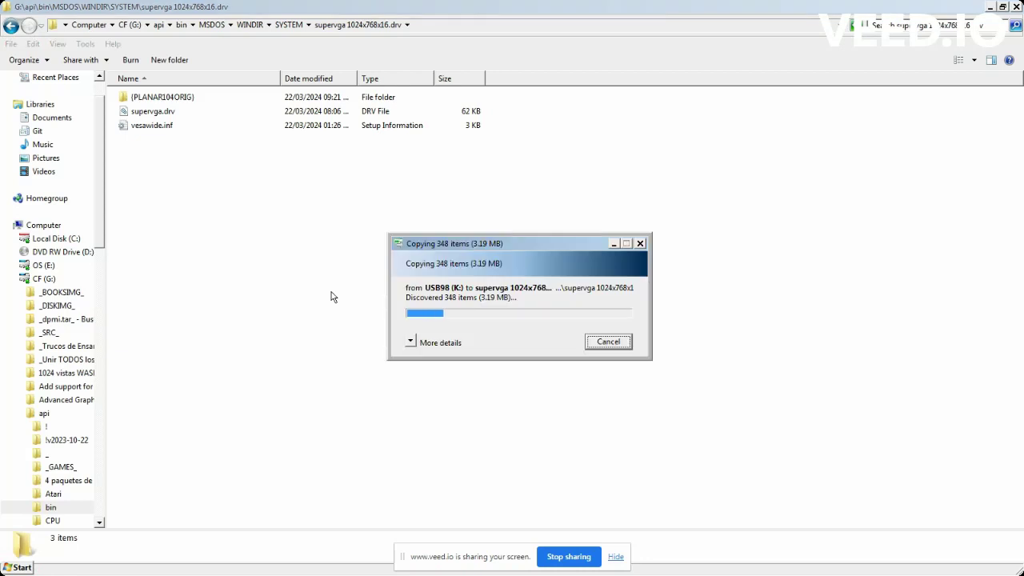
Return to Bochs, close the Rundll32 error and open the properties of the XNTFSX (C:) drive in My Computer.
{"action": "key", "text": "alt+Tab"}
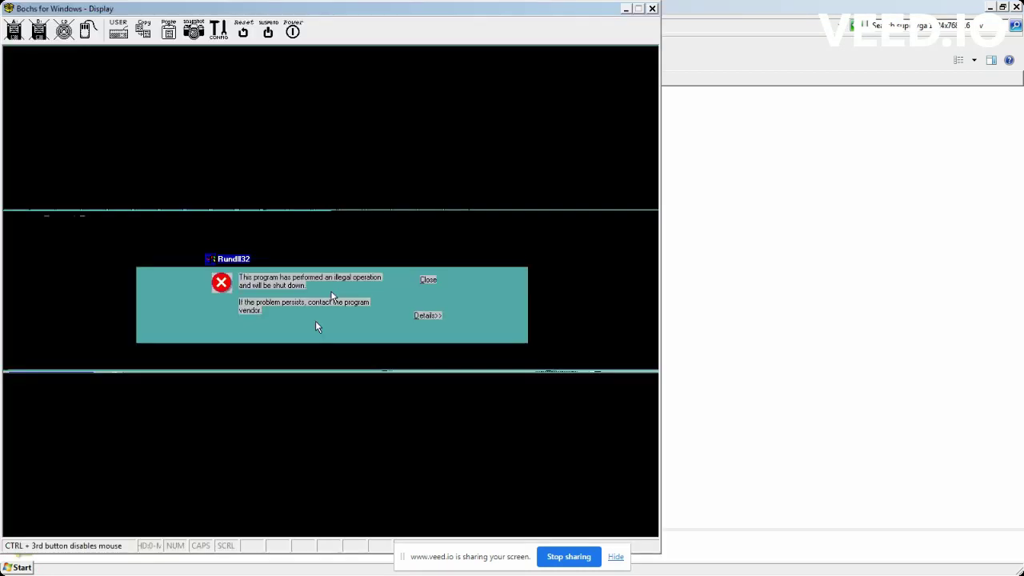
{"action": "left_click", "coordinate": [427, 280]}
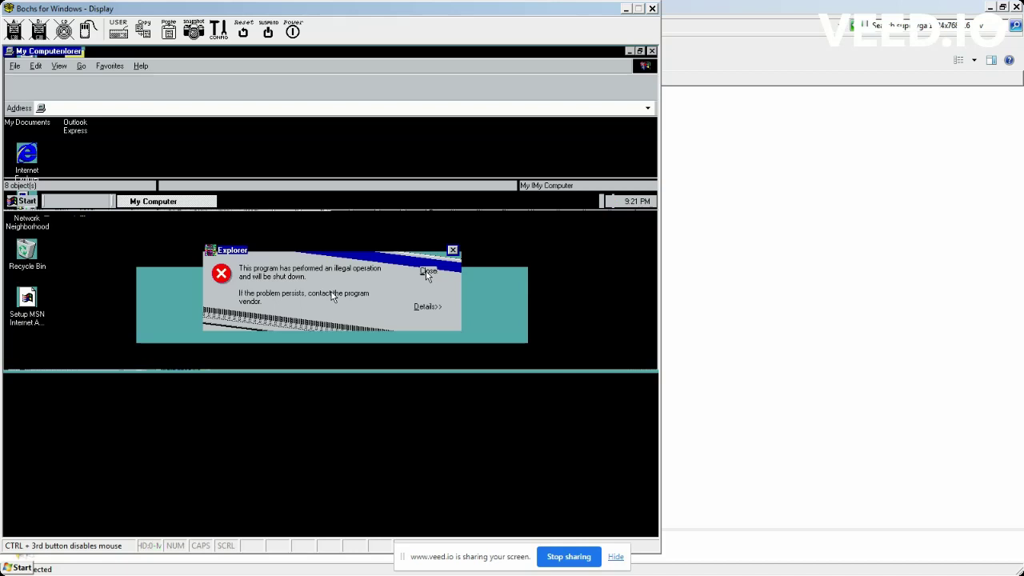
{"action": "key", "text": "ctrl+Escape"}
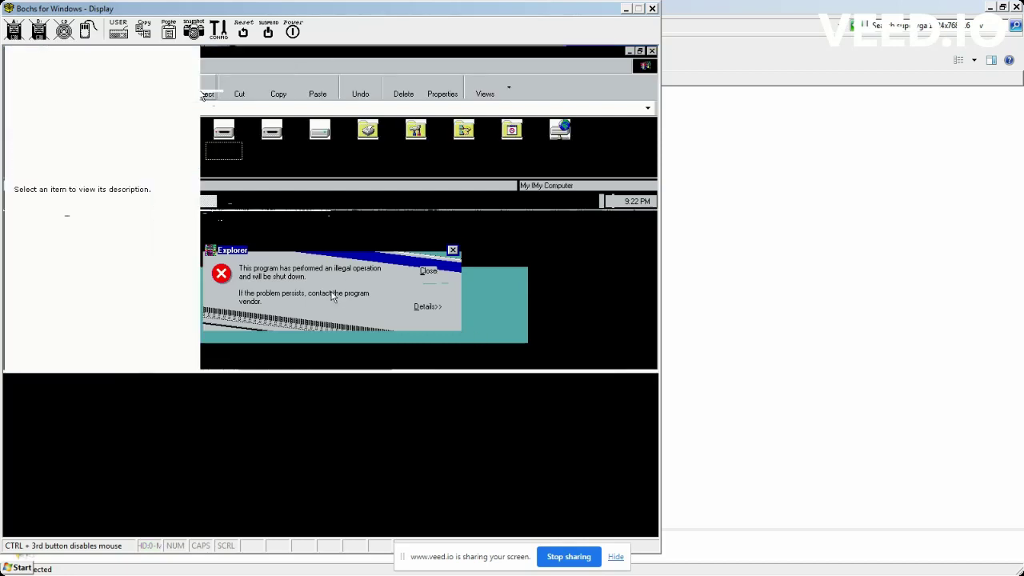
{"action": "left_click", "coordinate": [318, 133]}
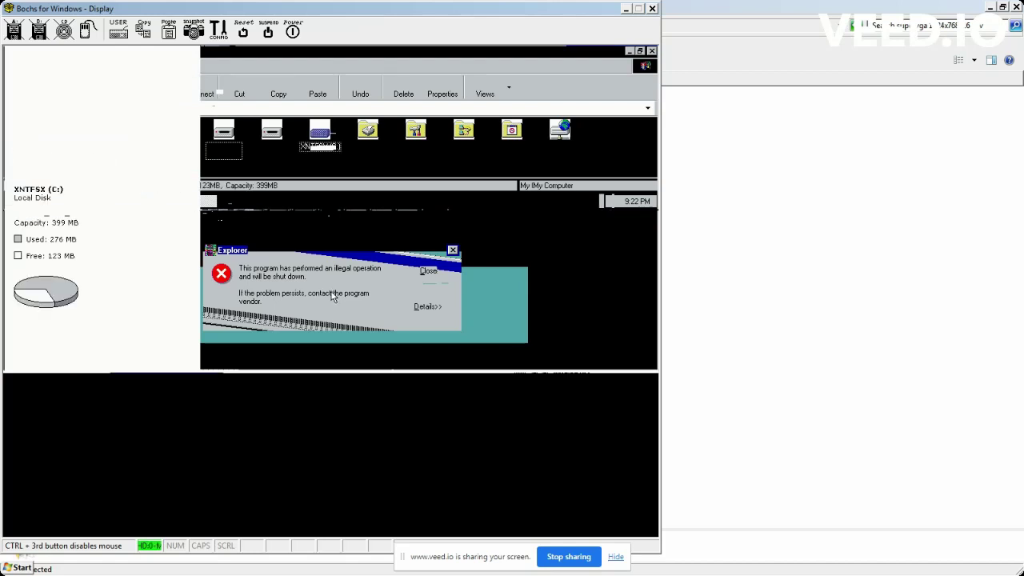
{"action": "right_click", "coordinate": [333, 295]}
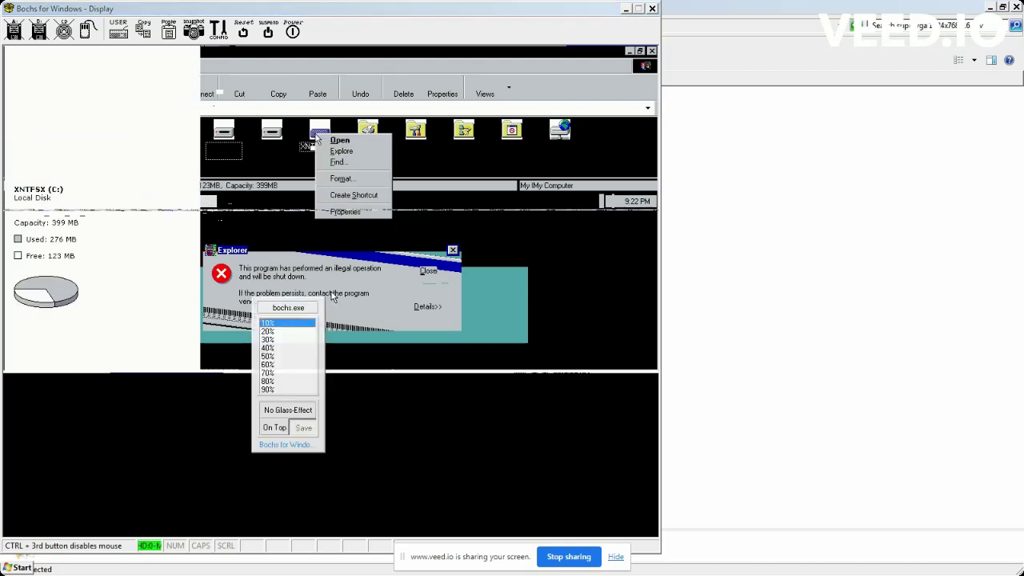
{"action": "left_click", "coordinate": [339, 211]}
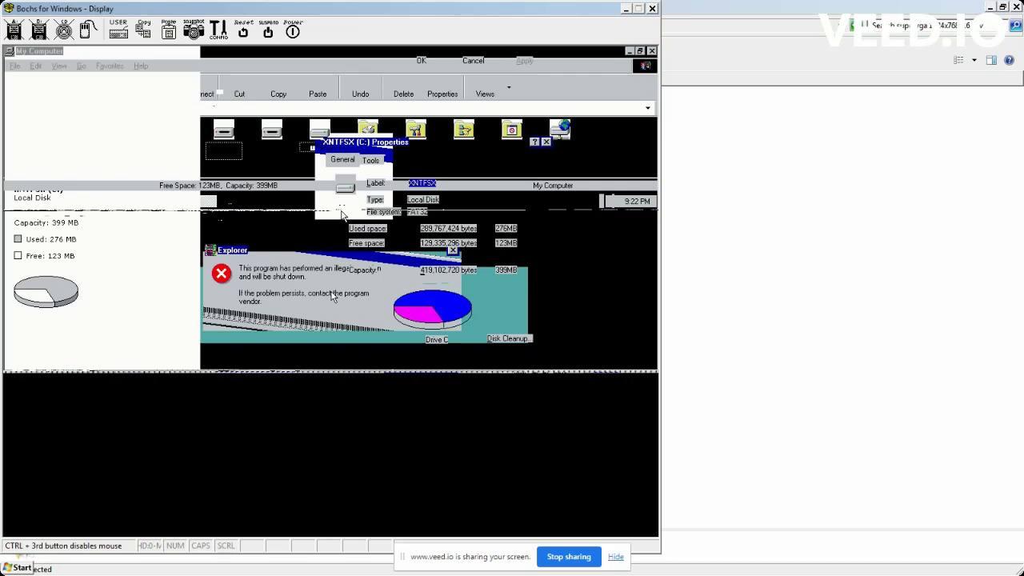
Switch to the host's Explorer window, open the pasted PLANAR104ORIG folder and look through its SVGA subfolder.
{"action": "key", "text": "alt+Tab"}
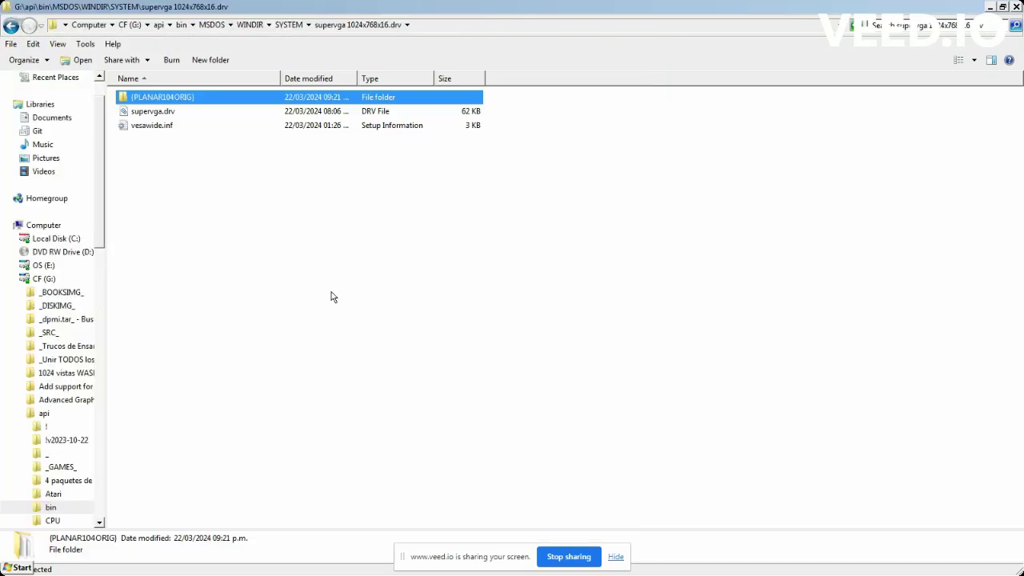
{"action": "key", "text": "Return"}
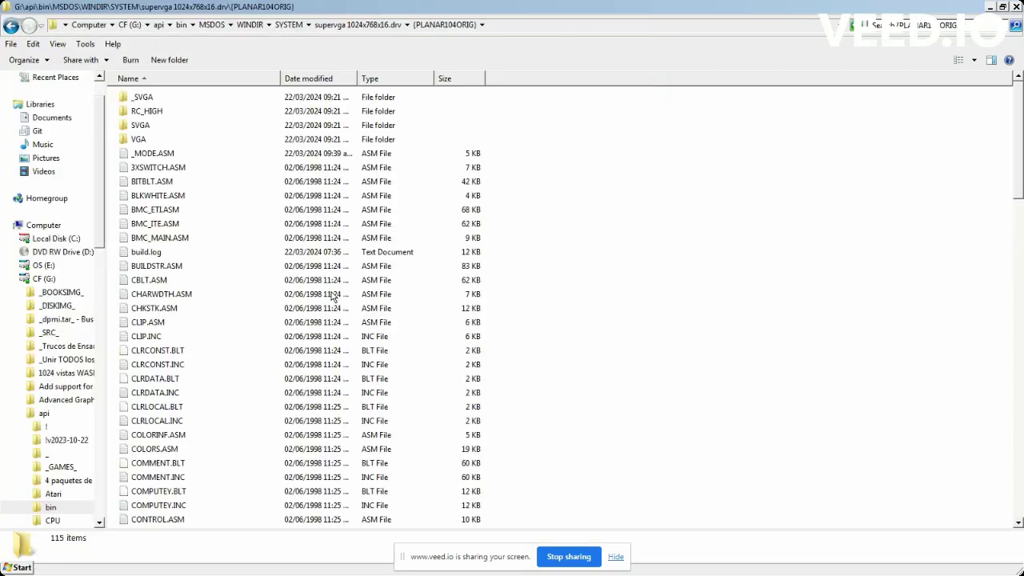
{"action": "key", "text": "s"}
{"action": "key", "text": "Return"}
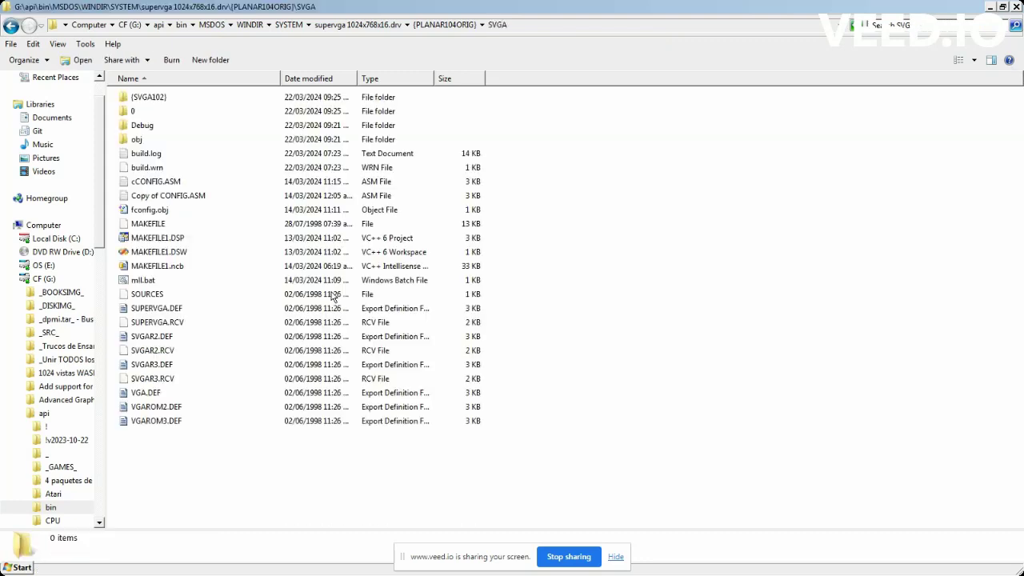
{"action": "key", "text": "Down"}
{"action": "key", "text": "Down"}
{"action": "key", "text": "Down"}
{"action": "key", "text": "Down"}
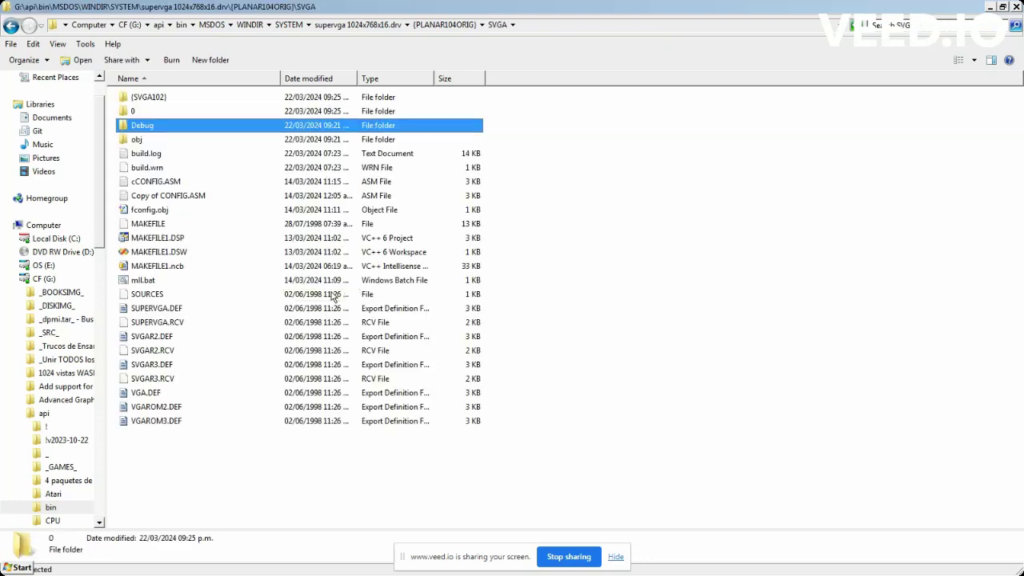
{"action": "key", "text": "Up"}
{"action": "key", "text": "BackSpace"}
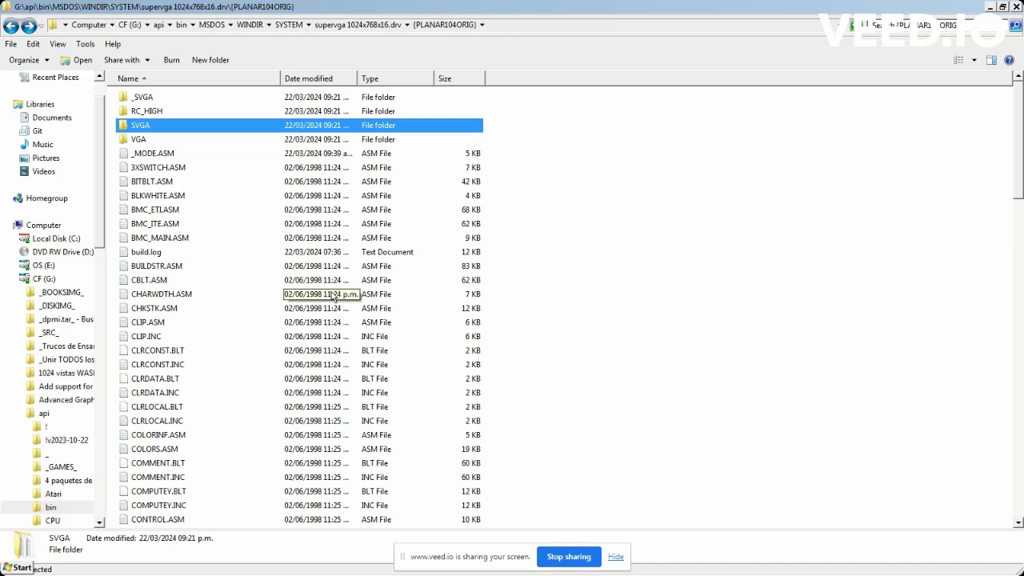
Open MODE.ASM from the PLANAR104ORIG folder and search its code for 4f0.
{"action": "key", "text": "m"}
{"action": "key", "text": "o"}
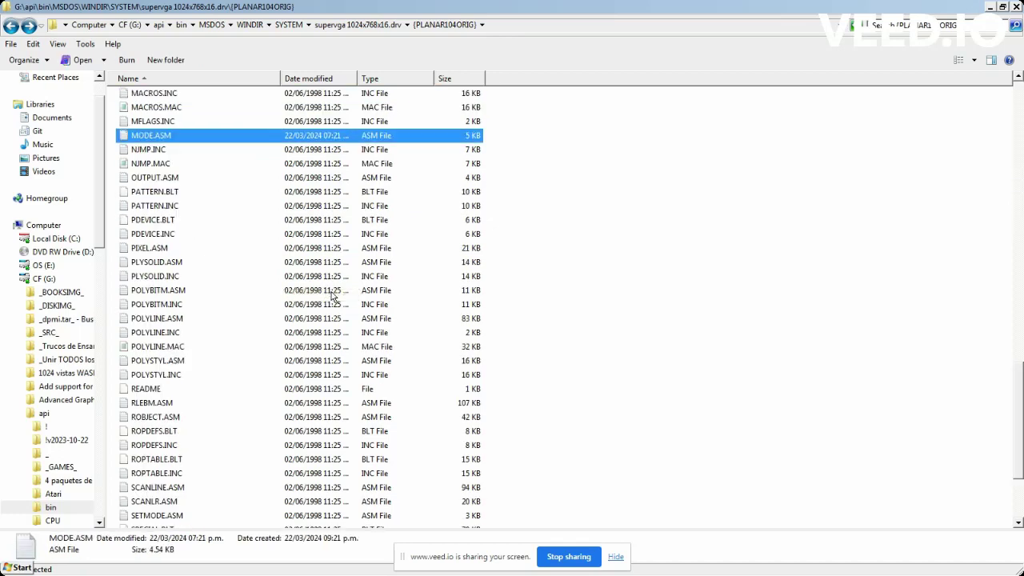
{"action": "key", "text": "Return"}
{"action": "key", "text": "ctrl+f"}
{"action": "type", "text": "4f0"}
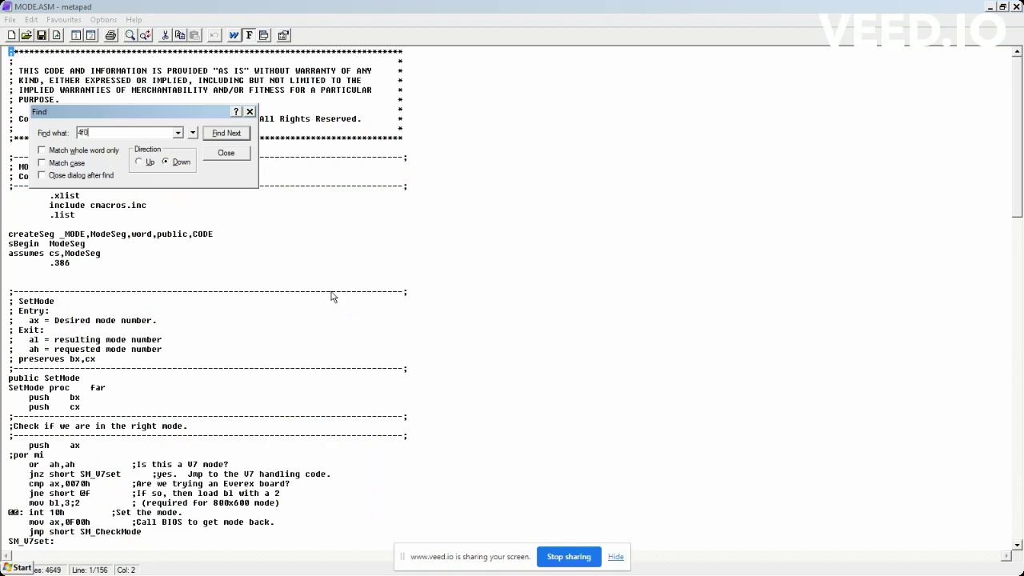
{"action": "key", "text": "Return"}
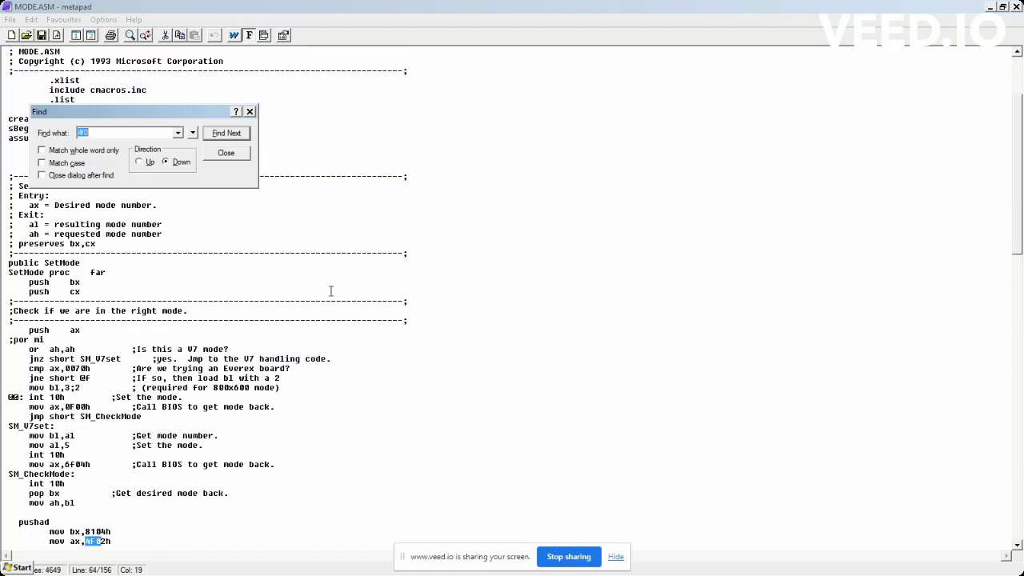
Add the comment ";Forzar Modo 1024x768x16 colores 4 planos VESA" after the mov bx,8104h line in the SetMode procedure.
{"action": "key", "text": "Escape"}
{"action": "key", "text": "Down"}
{"action": "key", "text": "Down"}
{"action": "key", "text": "Down"}
{"action": "key", "text": "Down"}
{"action": "key", "text": "Down"}
{"action": "key", "text": "Down"}
{"action": "key", "text": "Down"}
{"action": "key", "text": "Down"}
{"action": "key", "text": "Down"}
{"action": "key", "text": "Down"}
{"action": "key", "text": "Down"}
{"action": "key", "text": "Down"}
{"action": "key", "text": "Down"}
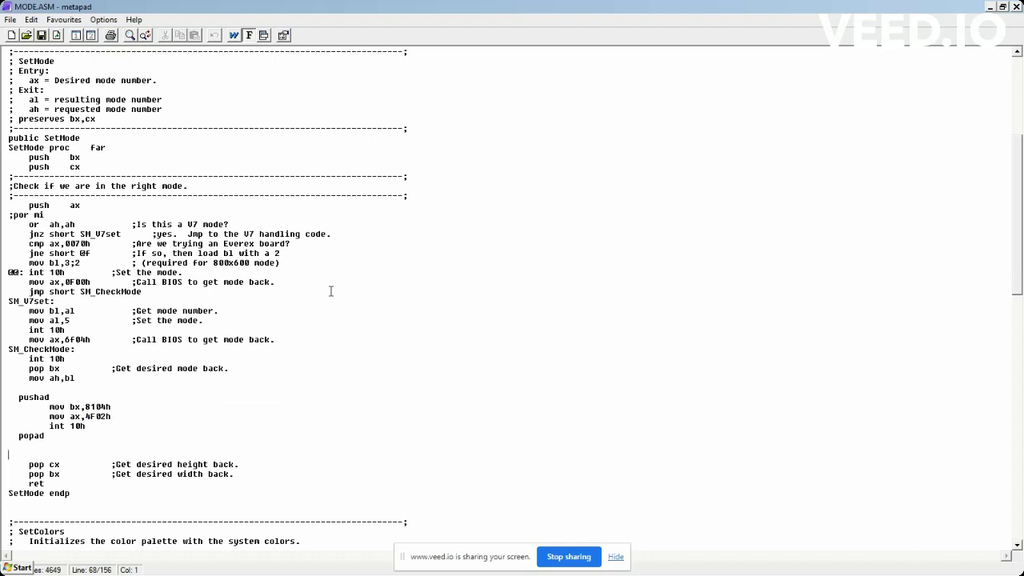
{"action": "type", "text": ";"}
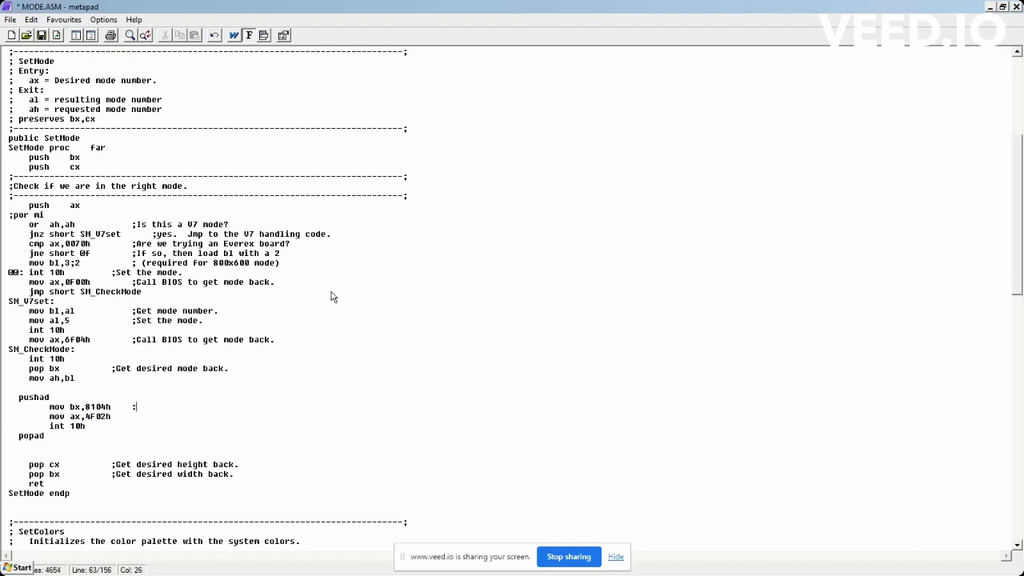
{"action": "type", "text": ";Modo 1024x768x16 colores 4 pl"}
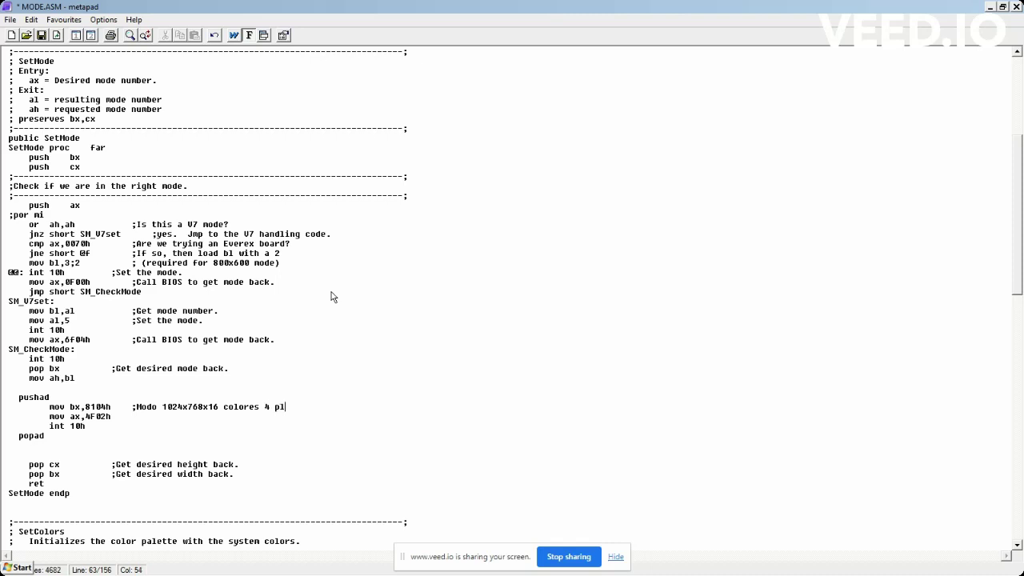
{"action": "type", "text": "anos CVESA"}
{"action": "type", "text": "Forcar"}
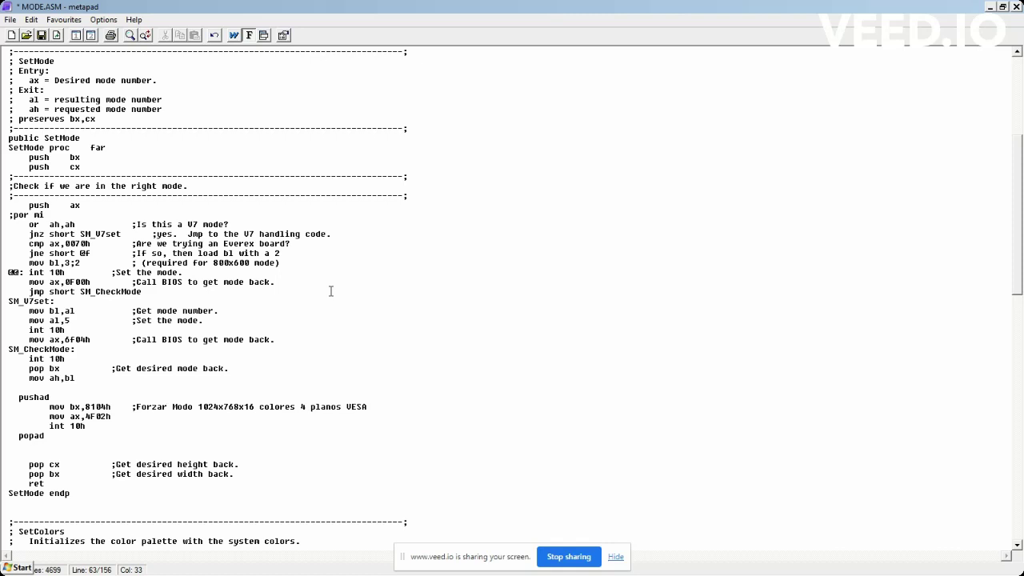
Switch back to Bochs and open the Shut Down Windows dialog in Windows 98.
{"action": "key", "text": "alt+Tab"}
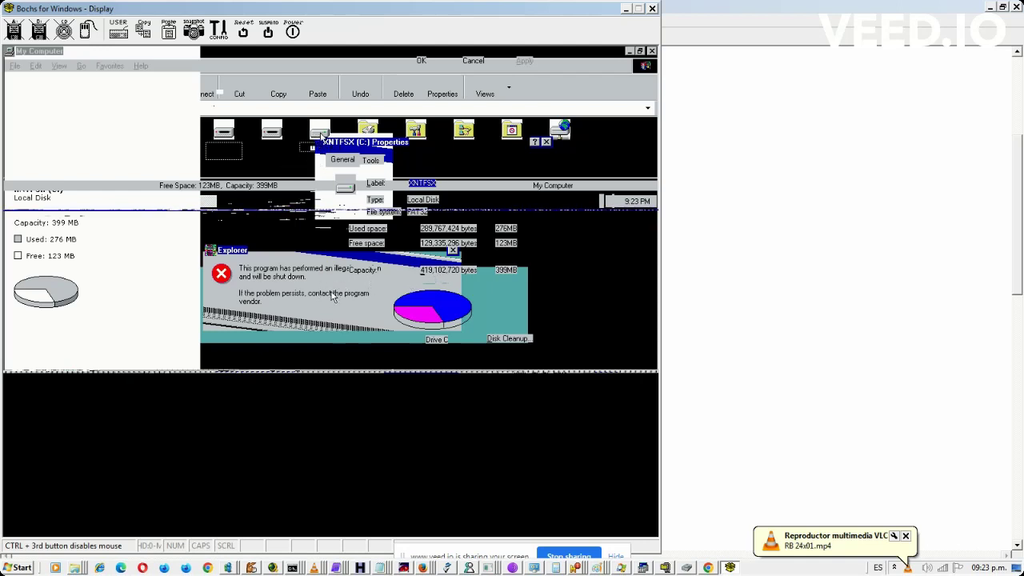
{"action": "right_click", "coordinate": [332, 296]}
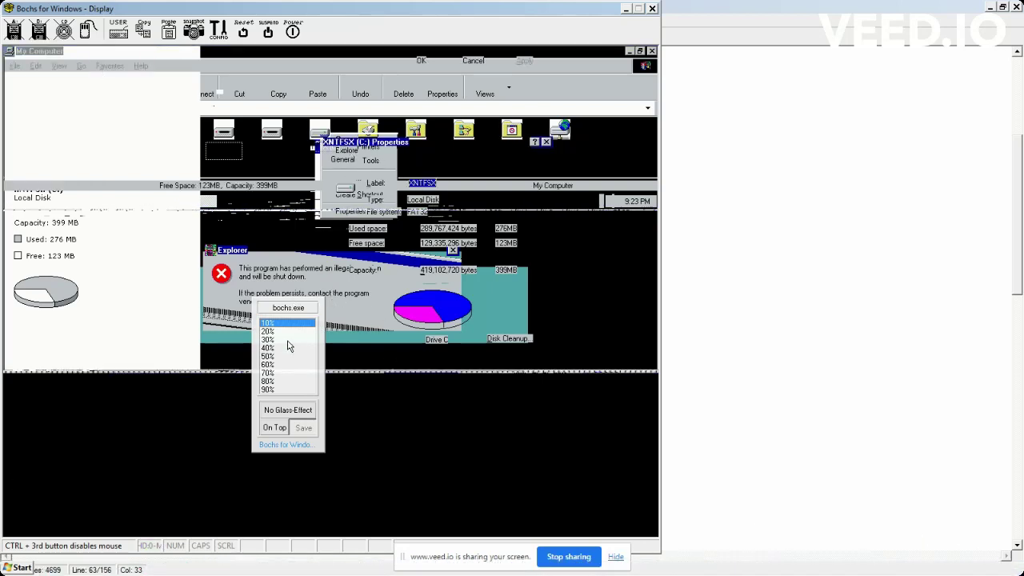
{"action": "left_click", "coordinate": [331, 301]}
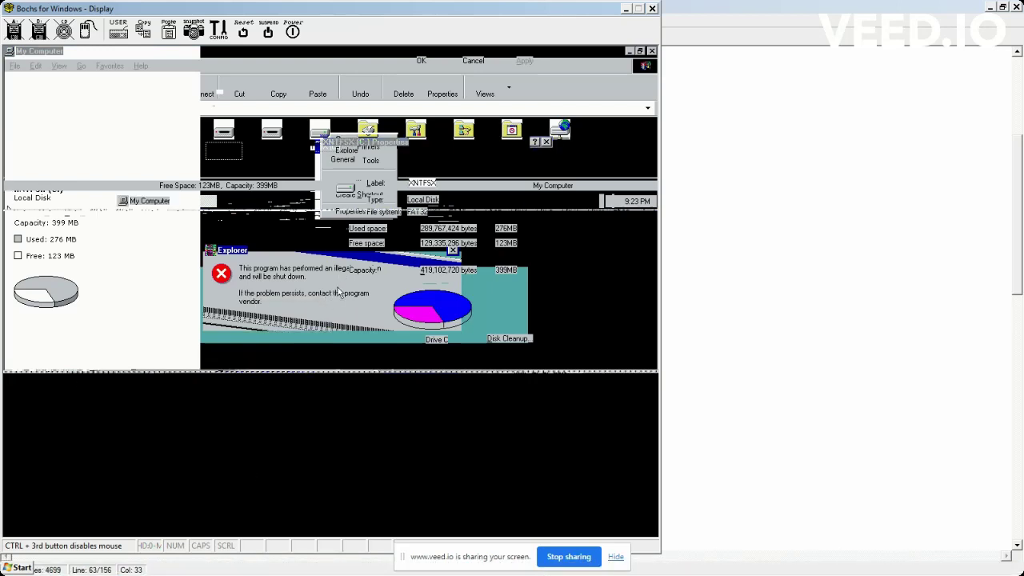
{"action": "left_click", "coordinate": [24, 202]}
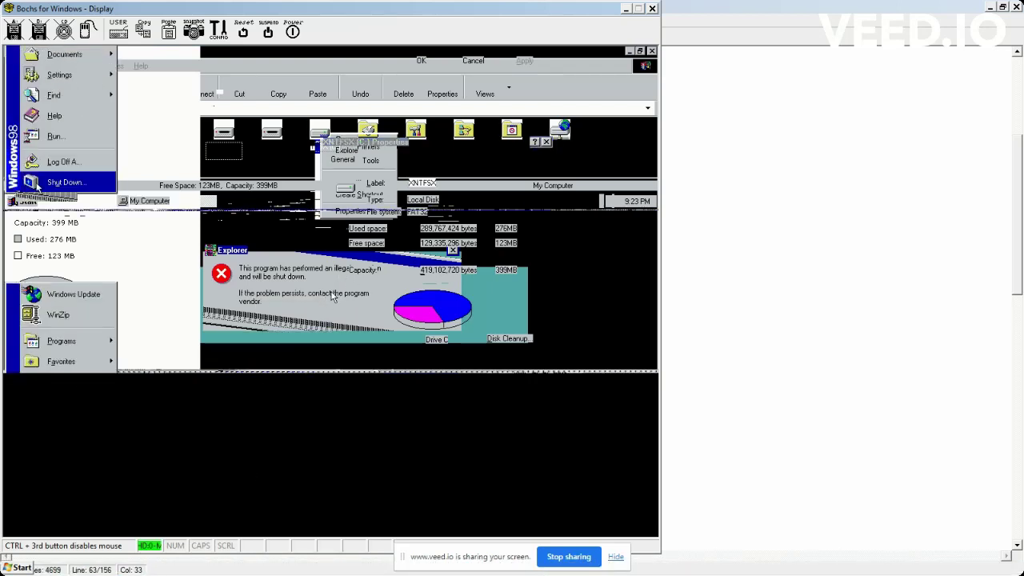
{"action": "key", "text": "Return"}
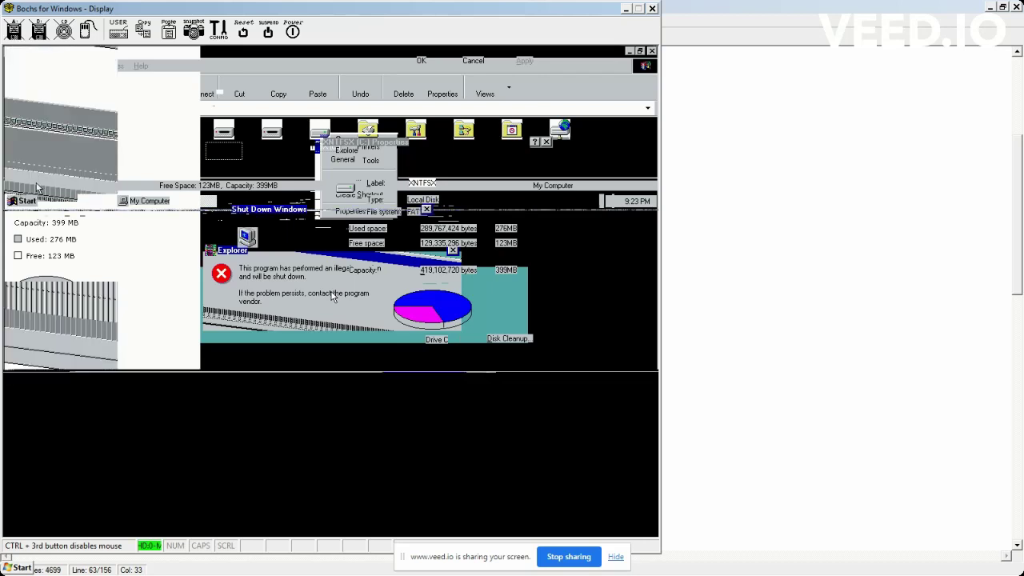